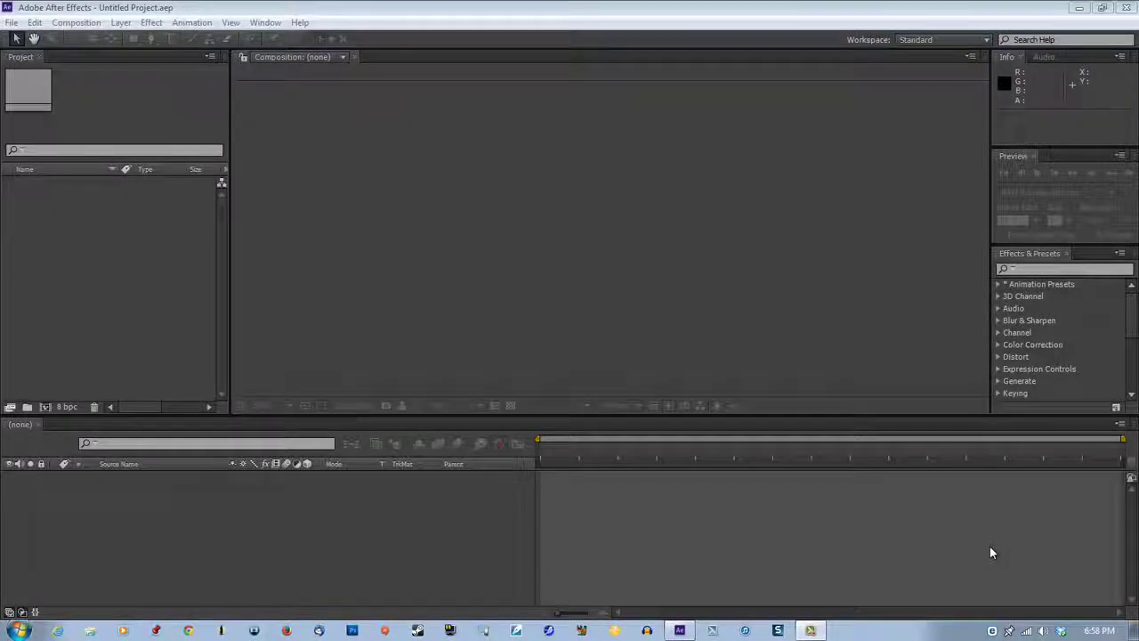
Step: Open the Import File dialog and select the 004 QuickTime clip on the Desktop
{"action": "double_click", "coordinate": [97, 260]}
{"action": "left_click", "coordinate": [58, 173]}
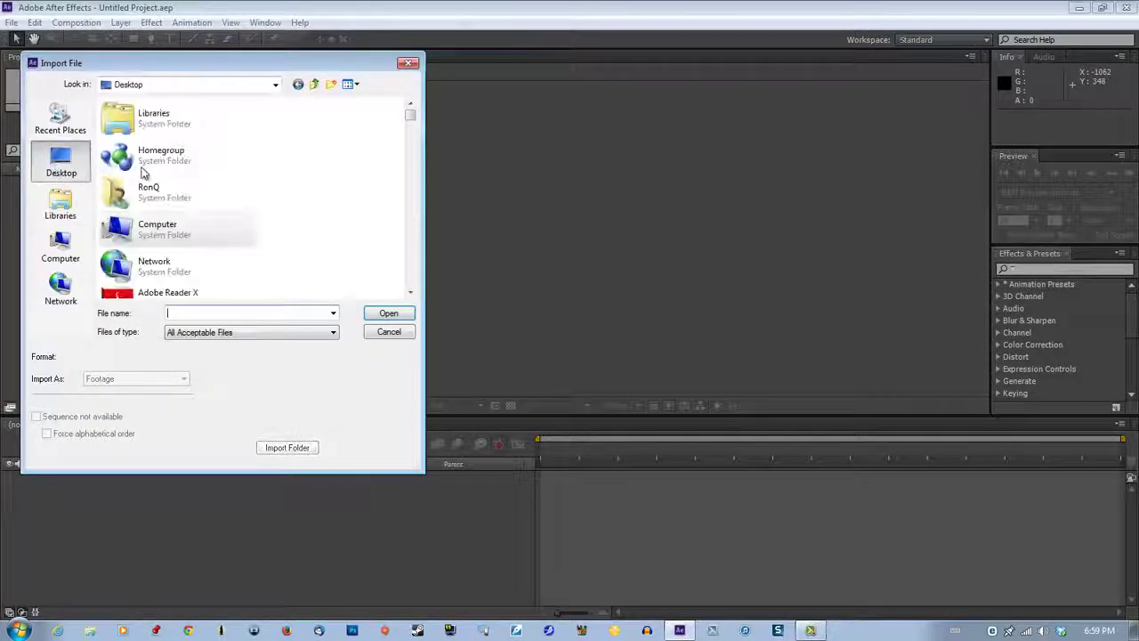
{"action": "scroll", "coordinate": [411, 123], "scroll_direction": "down", "scroll_amount": 1}
{"action": "left_click_drag", "start_coordinate": [411, 123], "coordinate": [411, 148]}
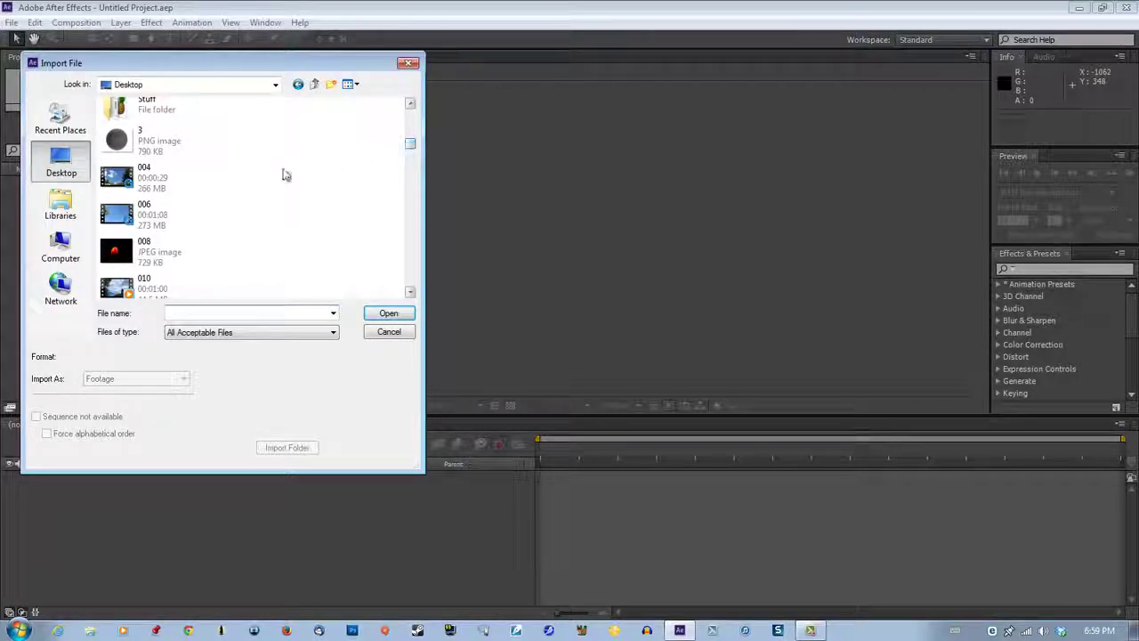
{"action": "left_click", "coordinate": [121, 182]}
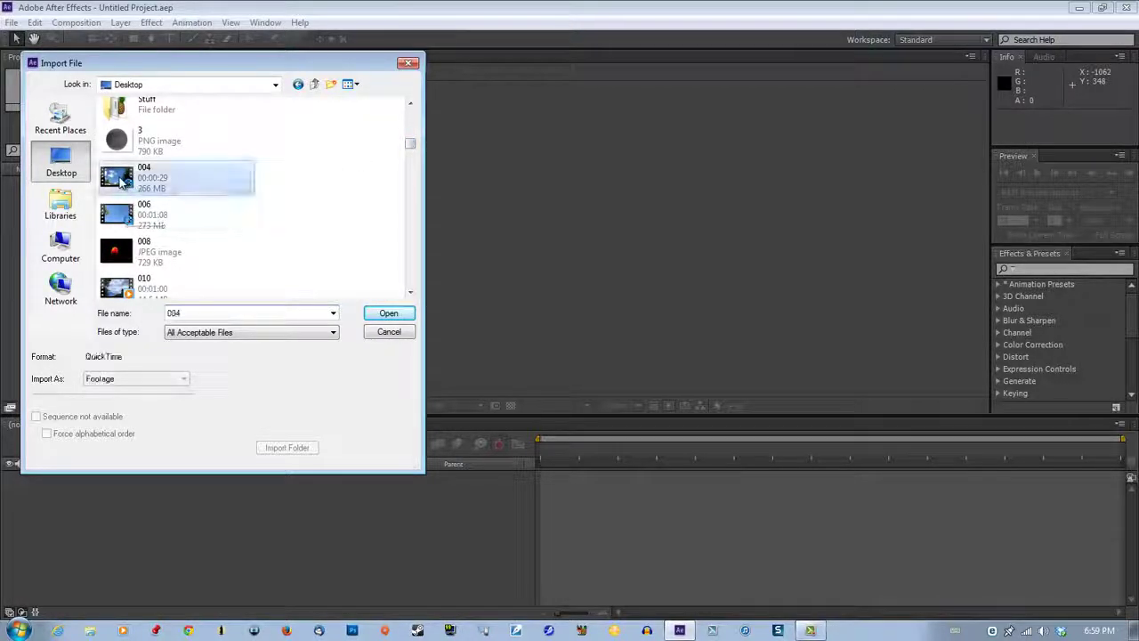
Step: Import 004.mov, then try orb image 3 from the D: Odesk ORB folder and dismiss the file-not-found warning
{"action": "left_click", "coordinate": [380, 313]}
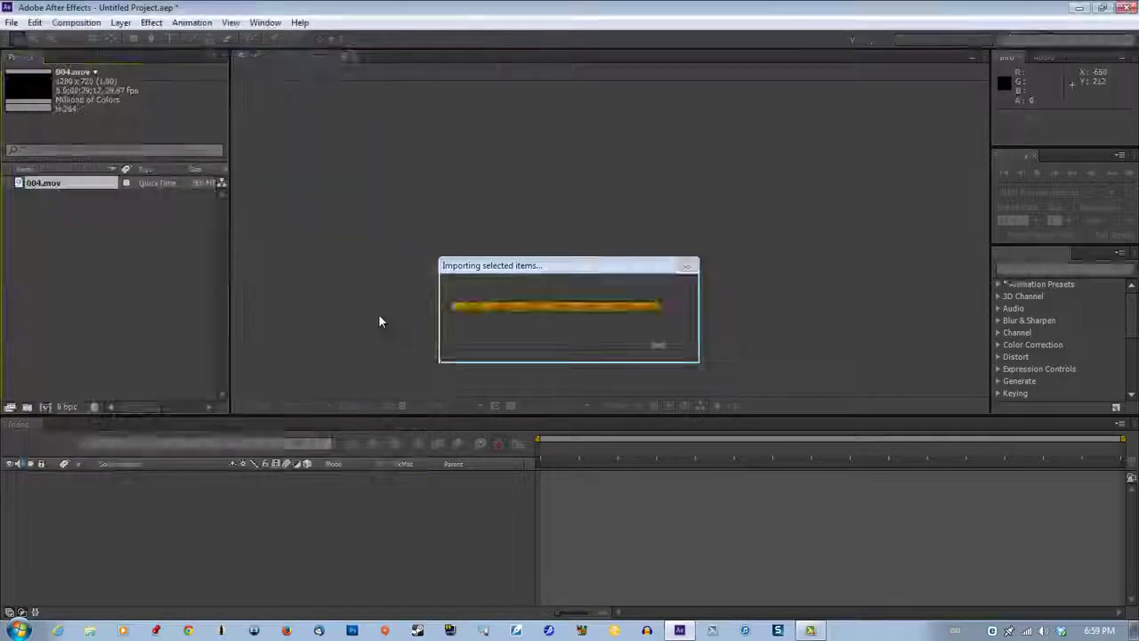
{"action": "double_click", "coordinate": [95, 236]}
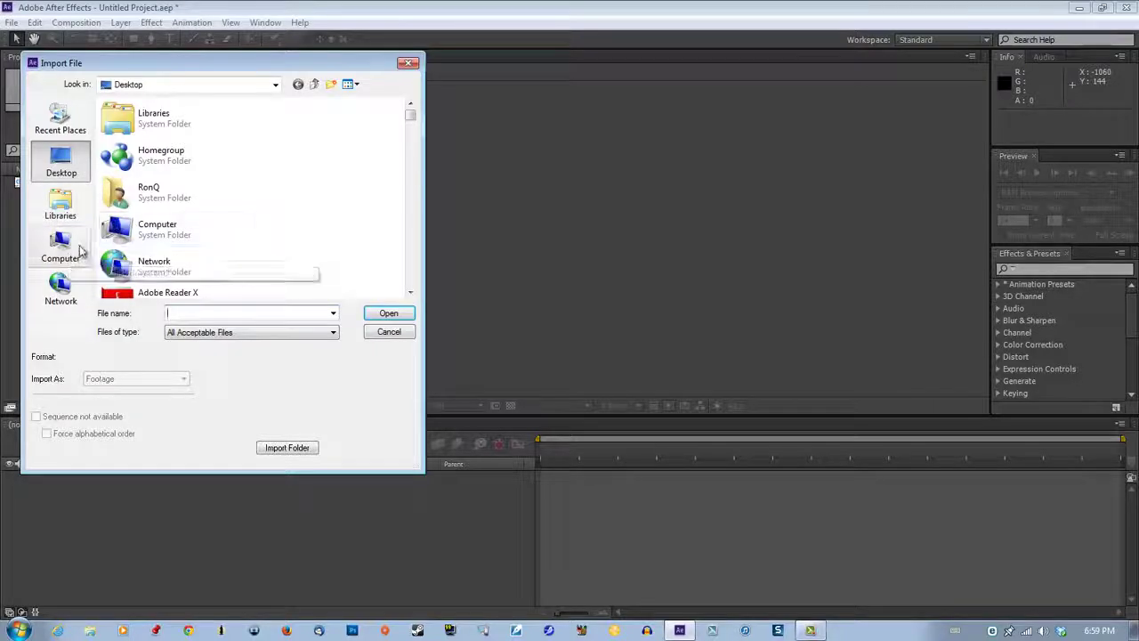
{"action": "left_click", "coordinate": [62, 244]}
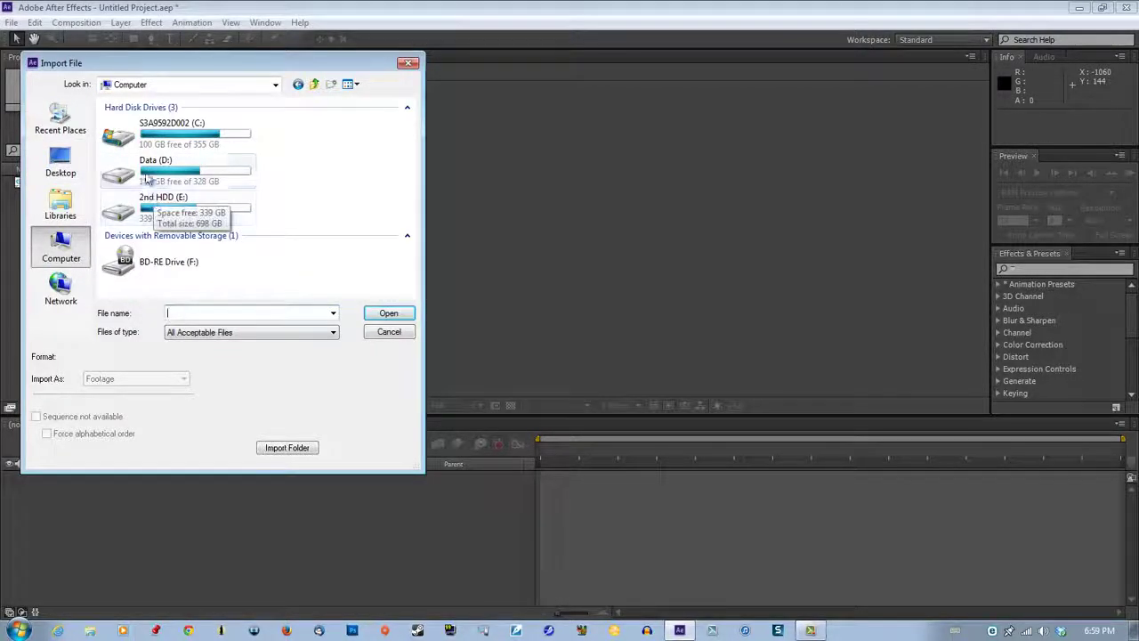
{"action": "double_click", "coordinate": [144, 169]}
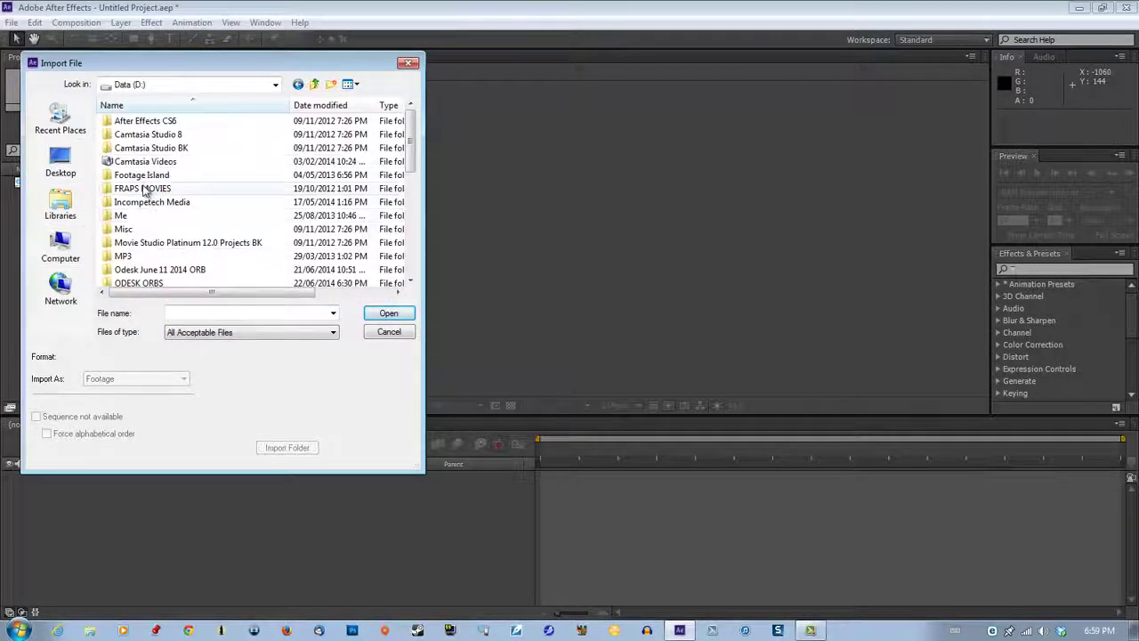
{"action": "double_click", "coordinate": [157, 272]}
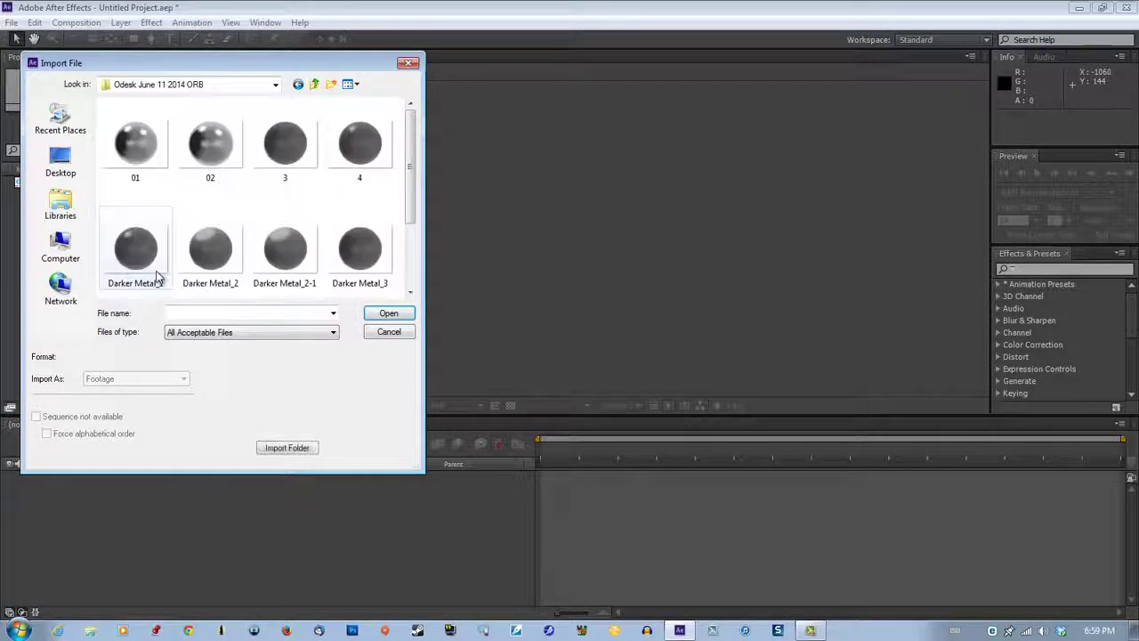
{"action": "left_click", "coordinate": [276, 167]}
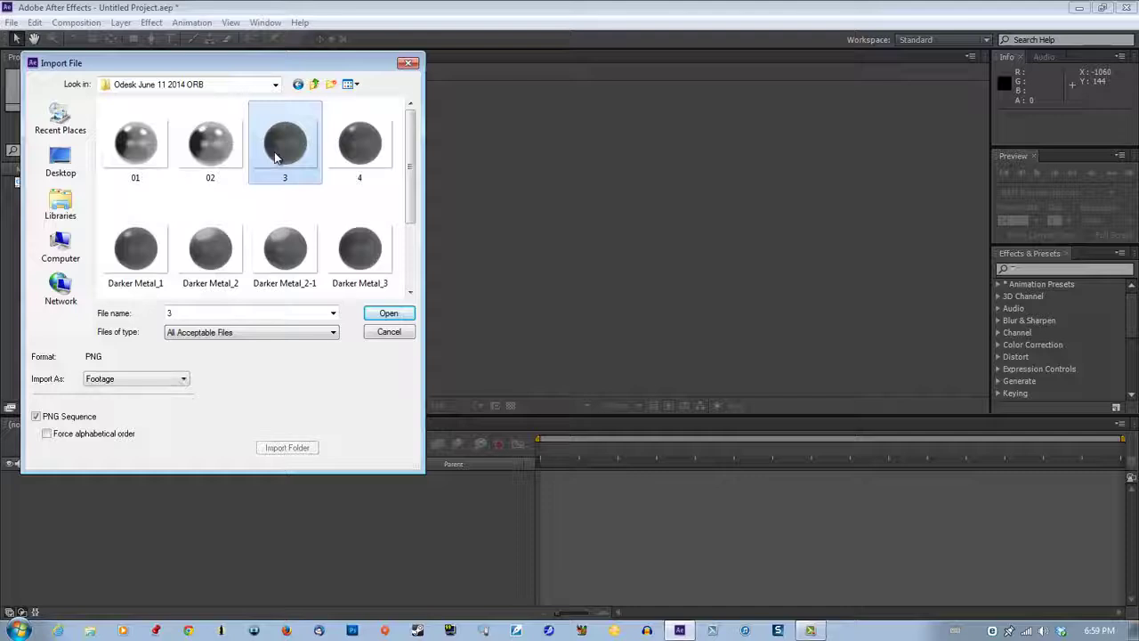
{"action": "left_click", "coordinate": [379, 317]}
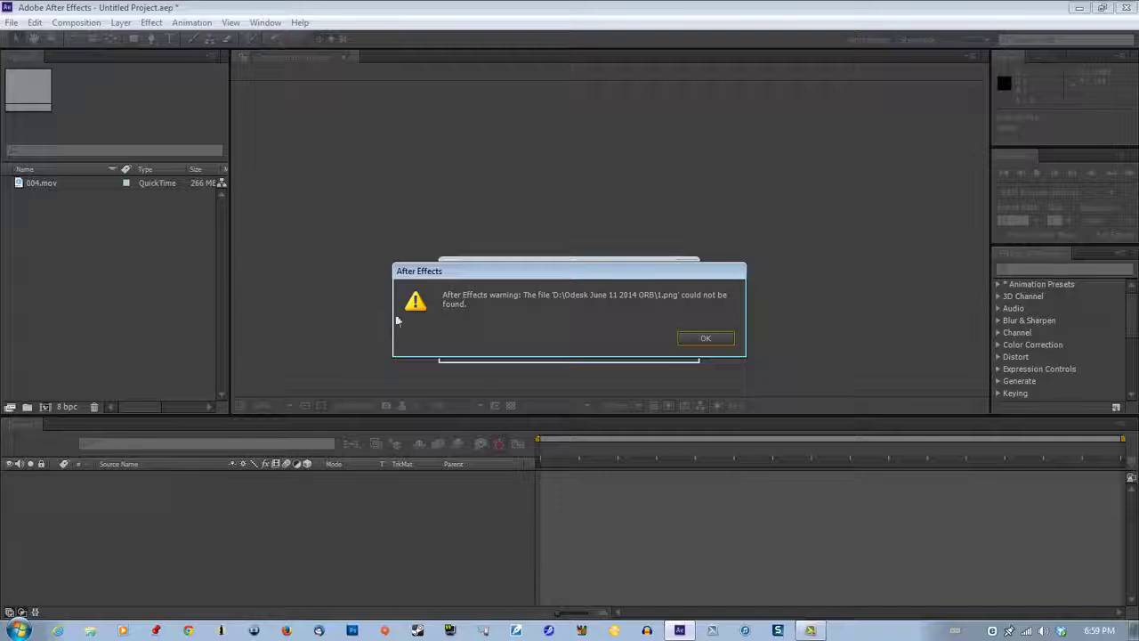
{"action": "left_click", "coordinate": [714, 336]}
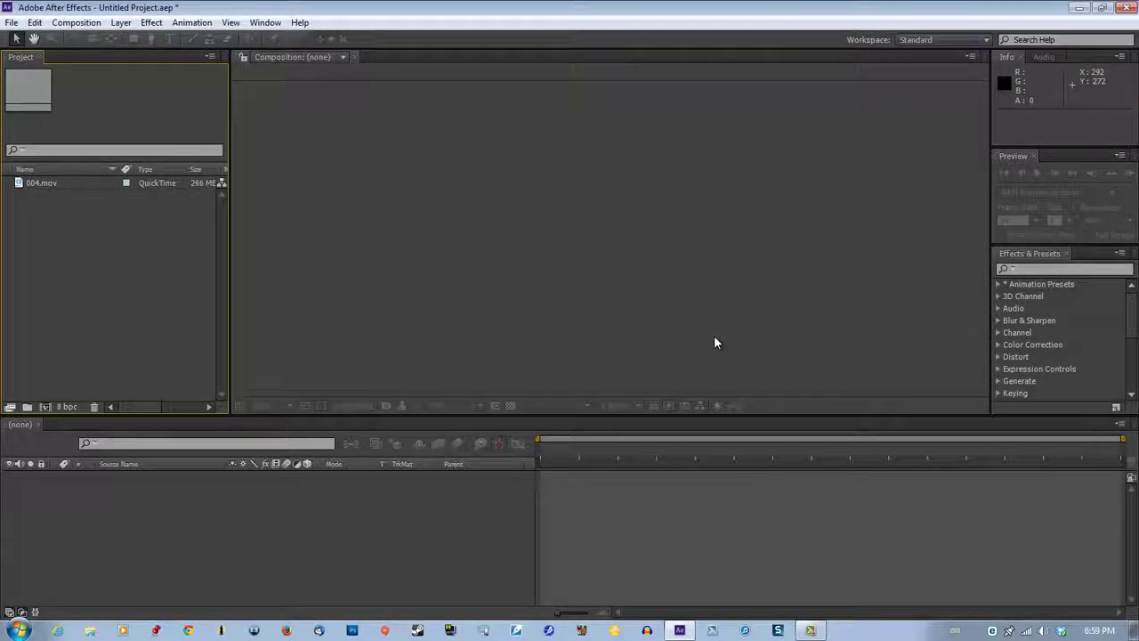
Step: Import the 3 PNG orb image from the Desktop instead
{"action": "double_click", "coordinate": [108, 265]}
{"action": "left_click", "coordinate": [60, 165]}
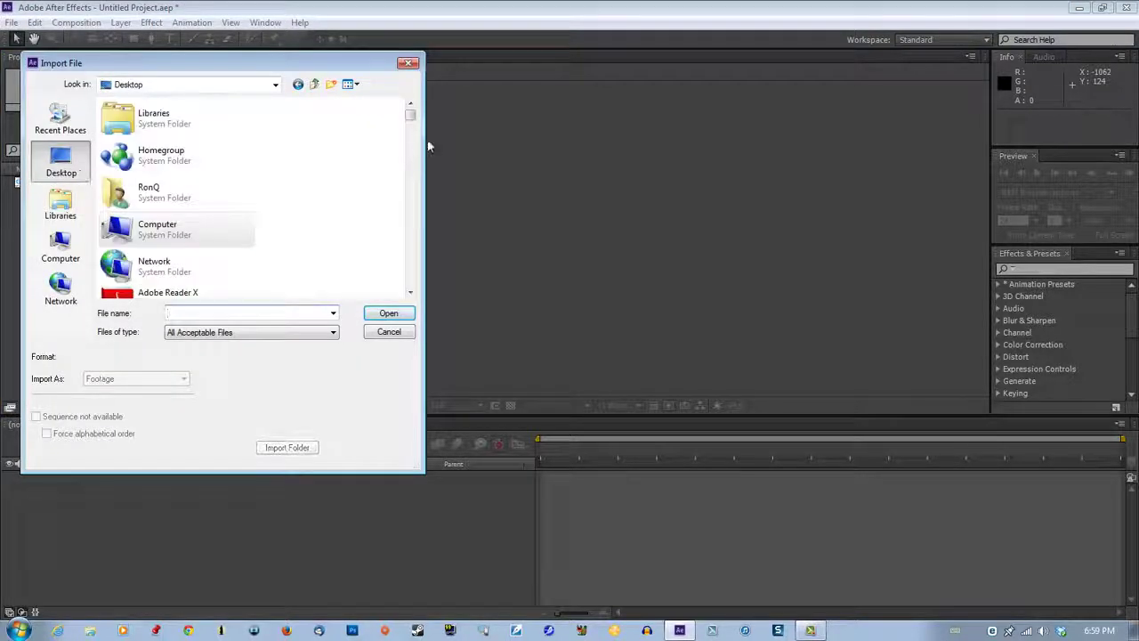
{"action": "left_click_drag", "start_coordinate": [411, 113], "coordinate": [412, 138]}
{"action": "left_click", "coordinate": [186, 233]}
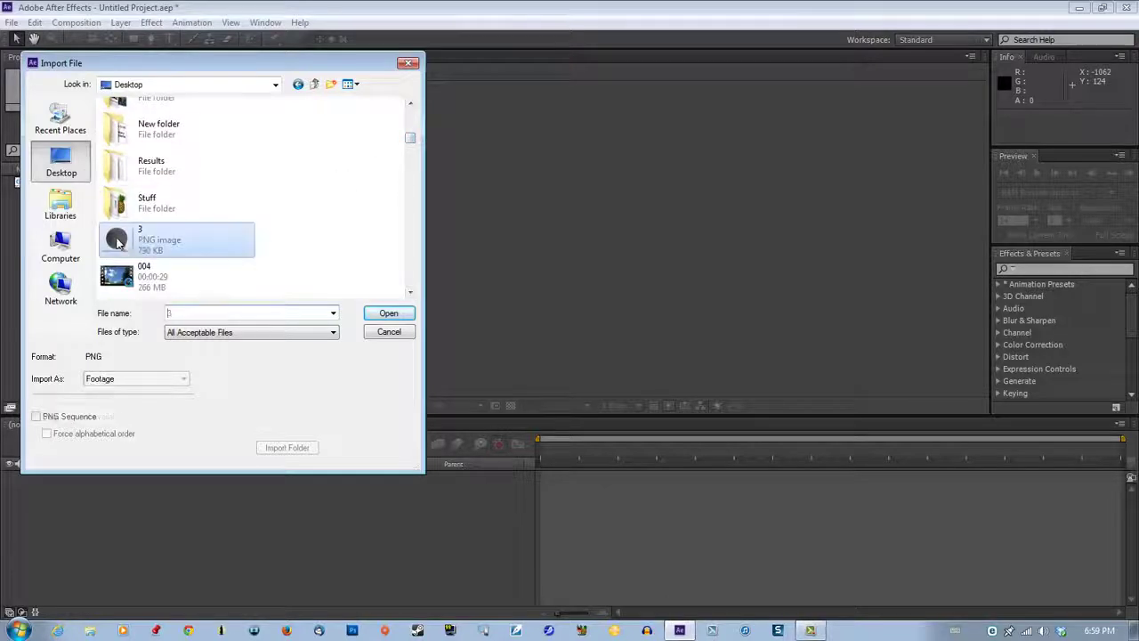
{"action": "left_click", "coordinate": [389, 313]}
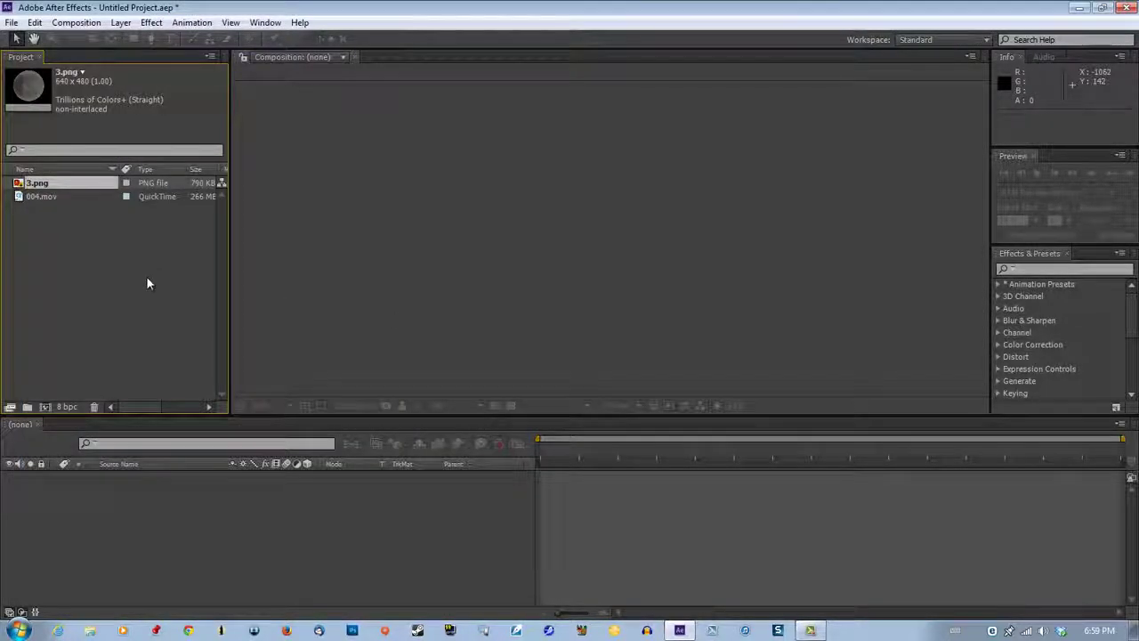
Step: Create comp 004 from 004.mov and send it to mocha with Animation > Track in mocha AE
{"action": "left_click", "coordinate": [70, 197]}
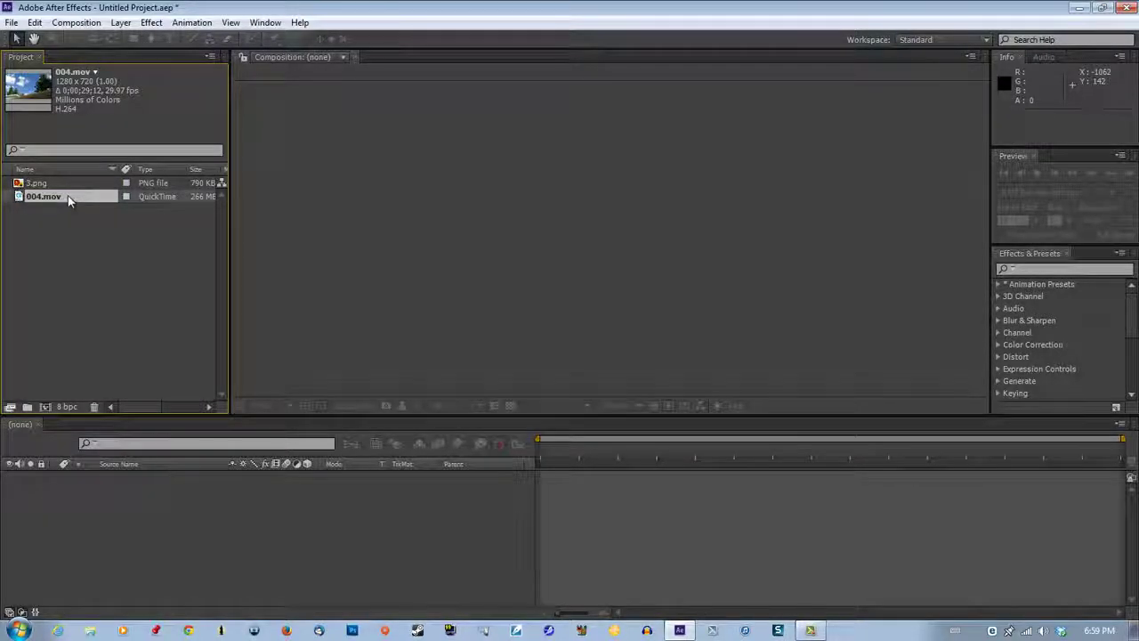
{"action": "left_click_drag", "start_coordinate": [65, 202], "coordinate": [44, 408]}
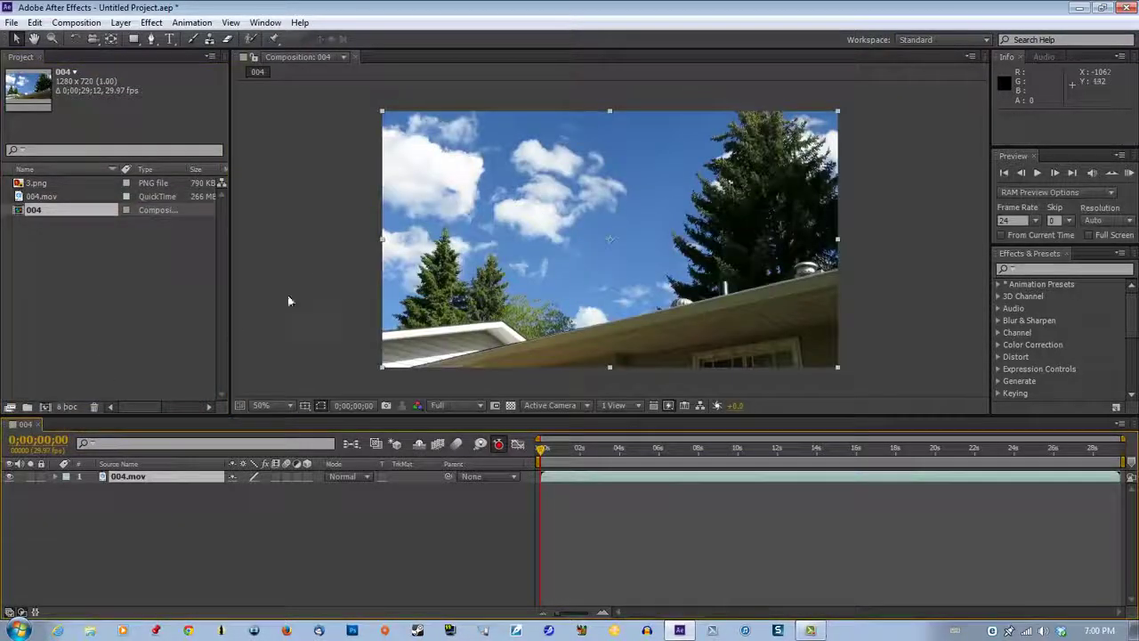
{"action": "left_click", "coordinate": [190, 23]}
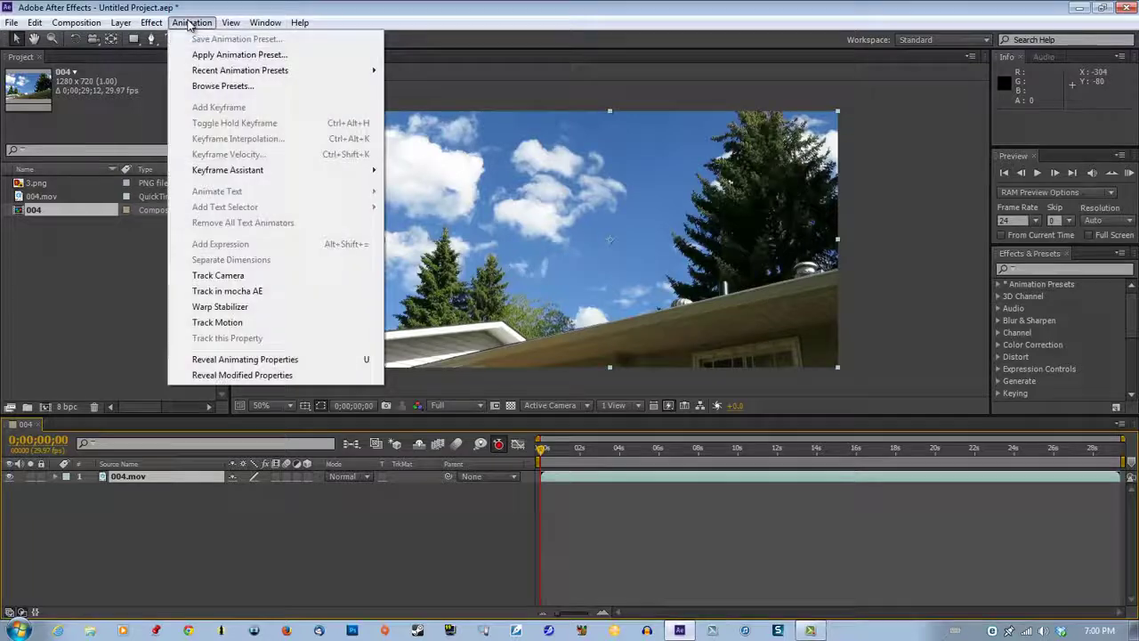
{"action": "left_click", "coordinate": [260, 291]}
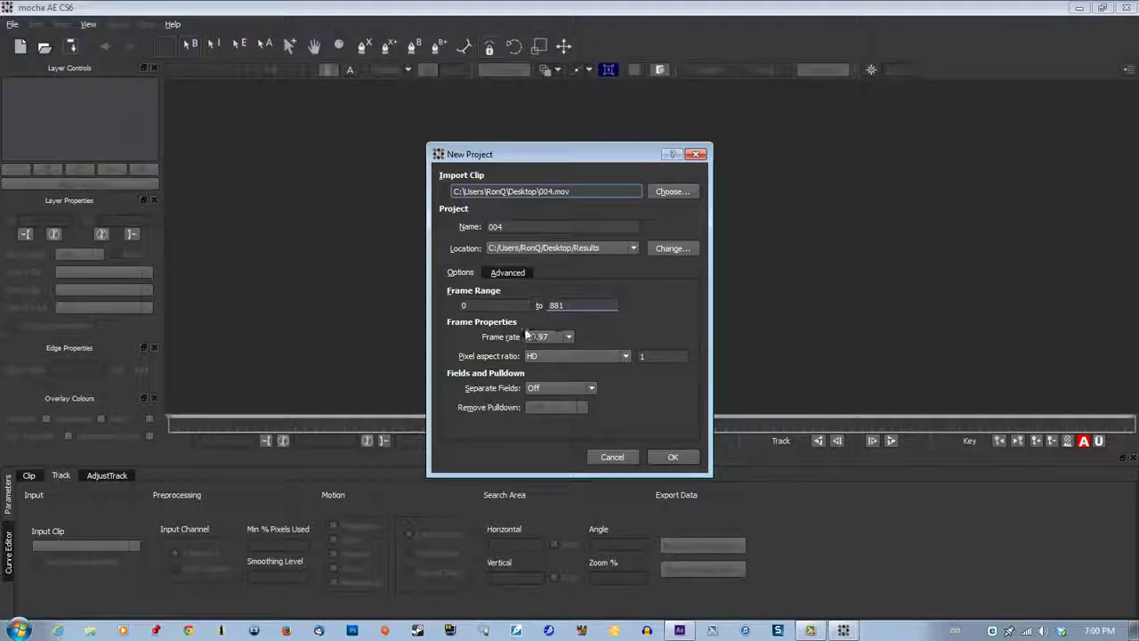
Step: Create the 004.mocha project, overwriting the old one, and start an X-spline along the white roof edge
{"action": "left_click", "coordinate": [674, 458]}
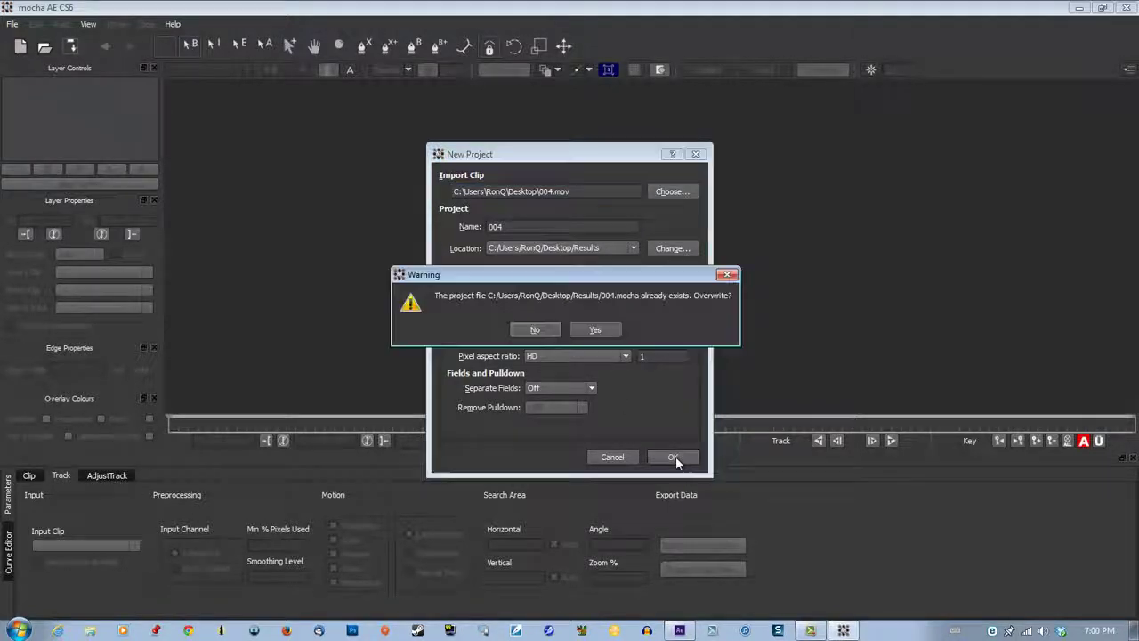
{"action": "left_click", "coordinate": [595, 329]}
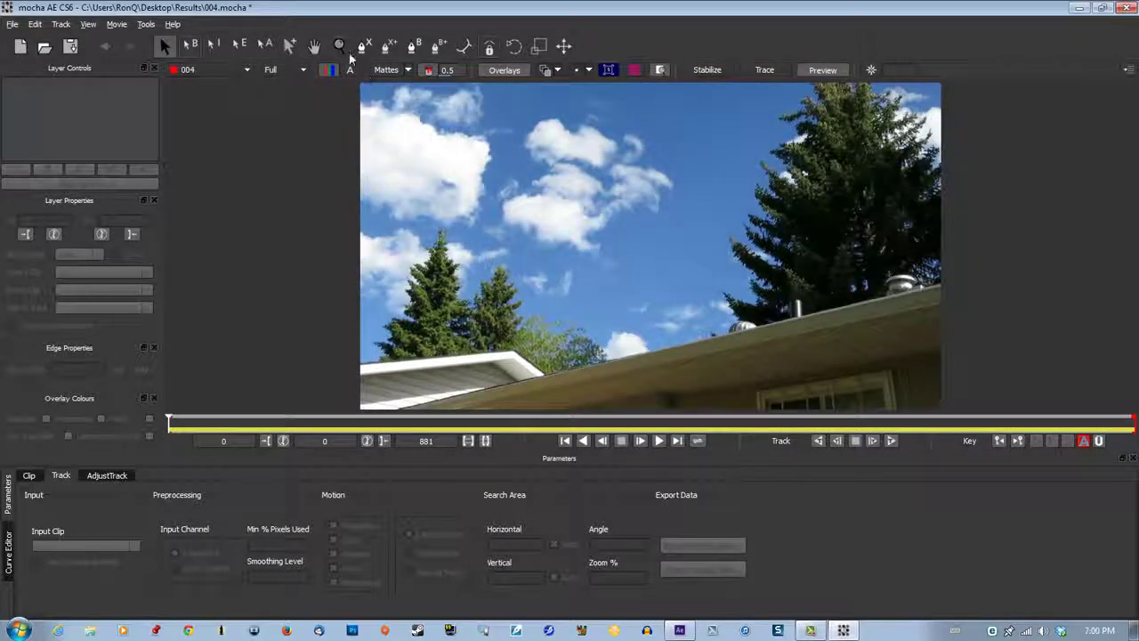
{"action": "left_click", "coordinate": [363, 45]}
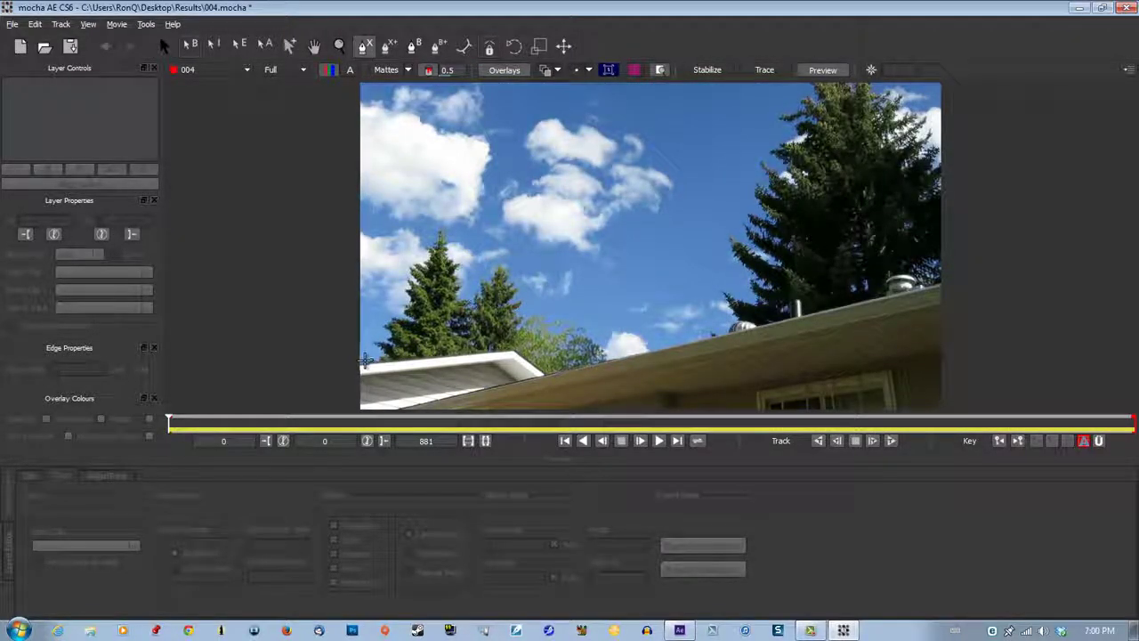
{"action": "left_click", "coordinate": [357, 362]}
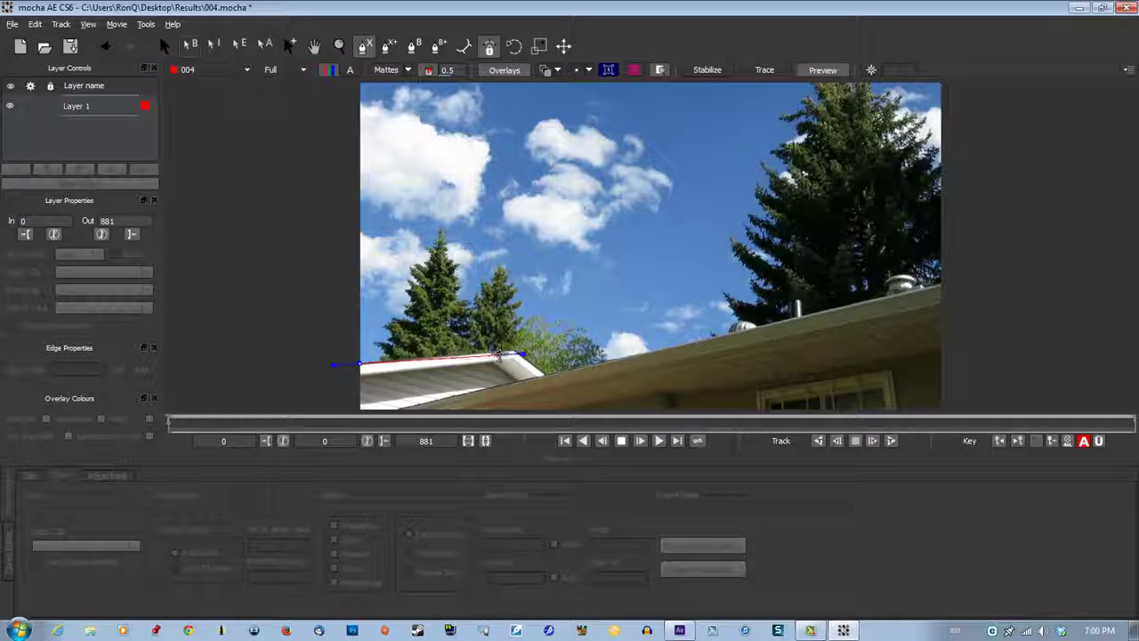
{"action": "left_click", "coordinate": [510, 353]}
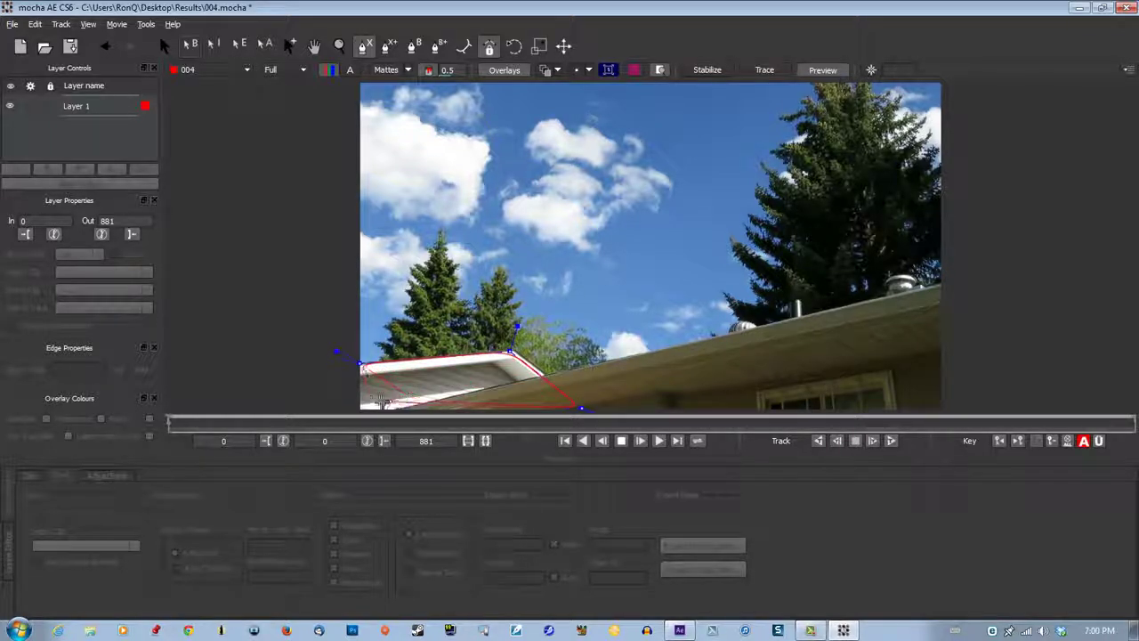
Step: Close the roof spline, turn off Shear, and track forward to about frame 41
{"action": "left_click", "coordinate": [364, 405]}
{"action": "right_click", "coordinate": [363, 404]}
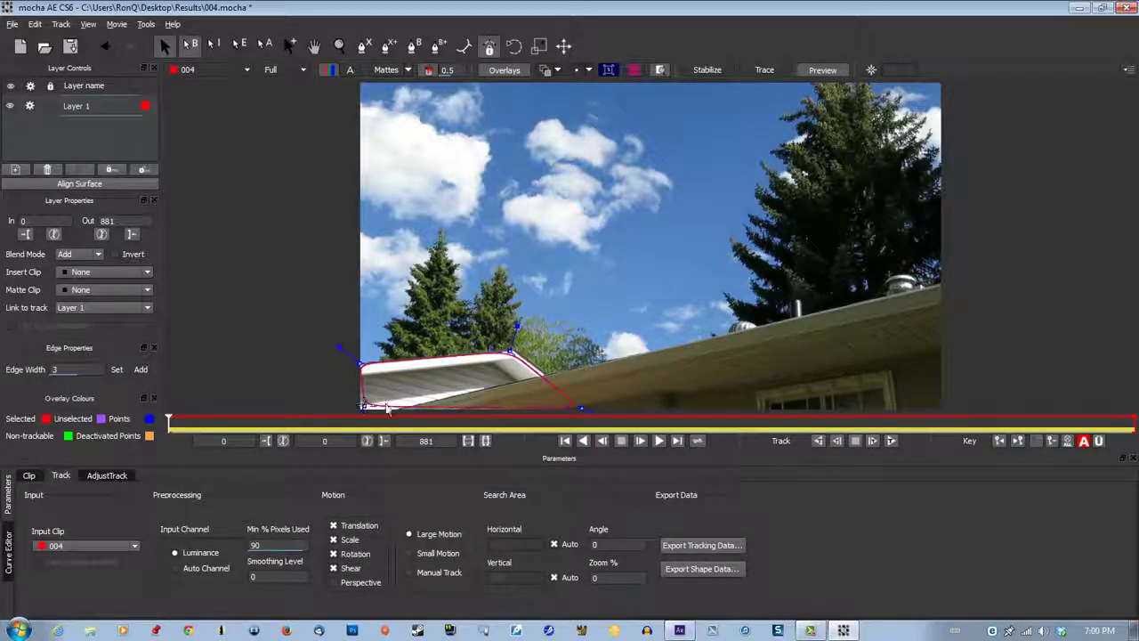
{"action": "left_click", "coordinate": [339, 574]}
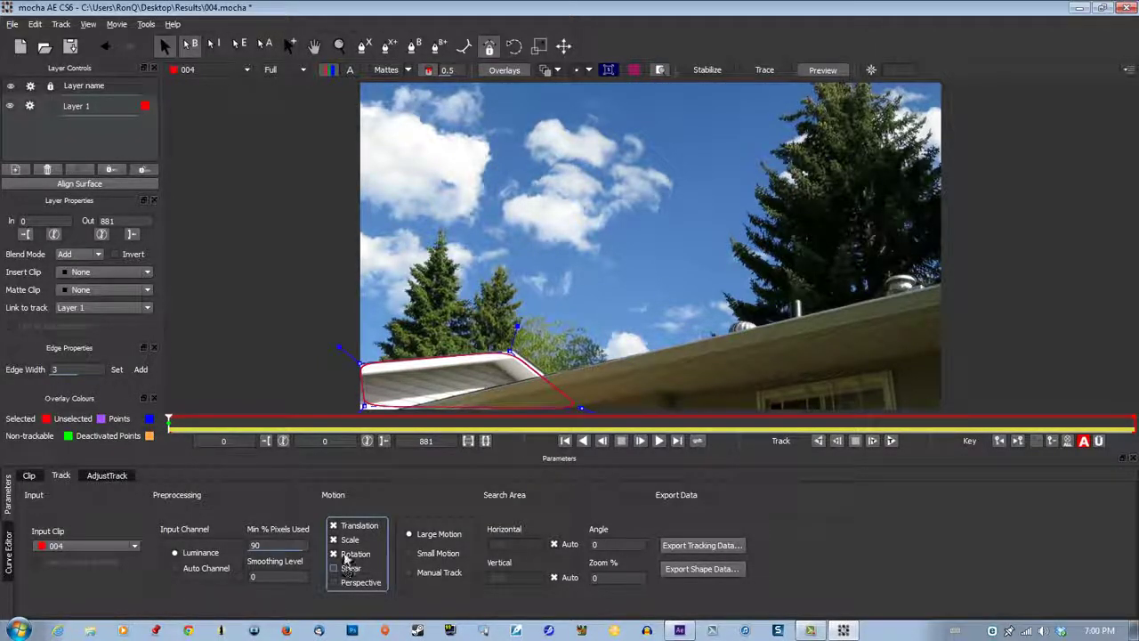
{"action": "left_click", "coordinate": [891, 440]}
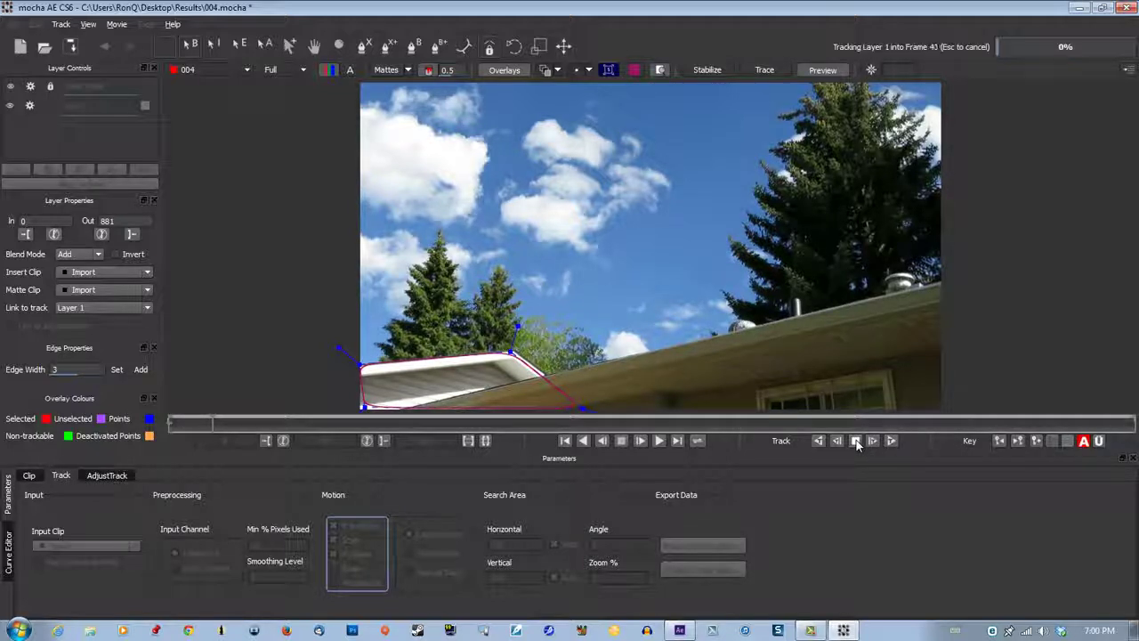
{"action": "left_click", "coordinate": [857, 442]}
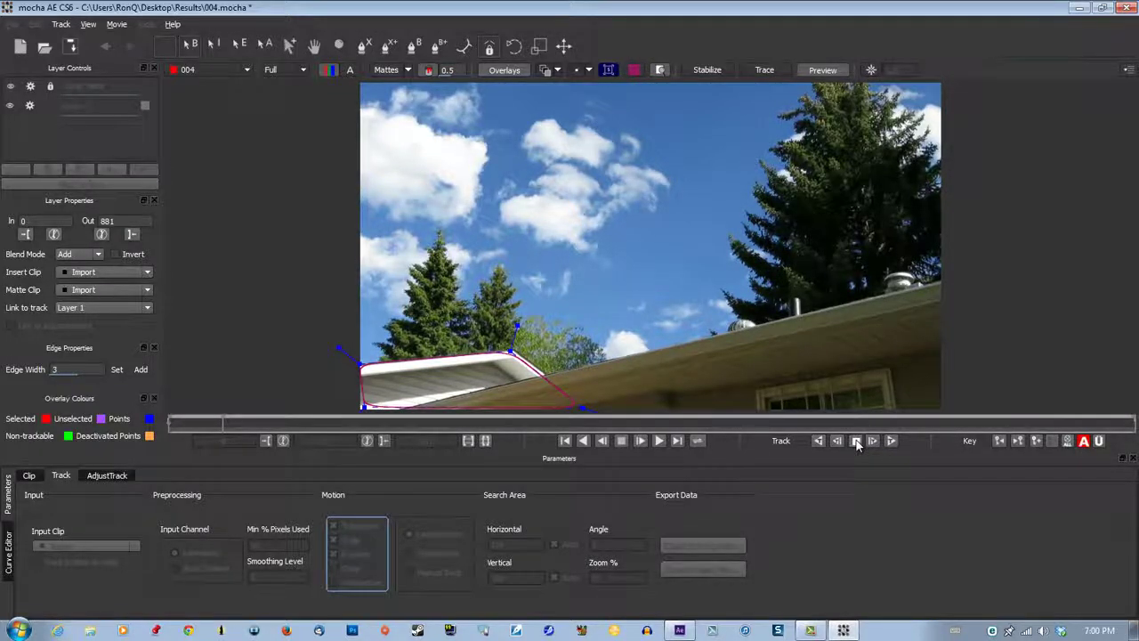
Step: Export the roof tracking as After Effects Transform Data and copy it to the clipboard
{"action": "left_click", "coordinate": [728, 547]}
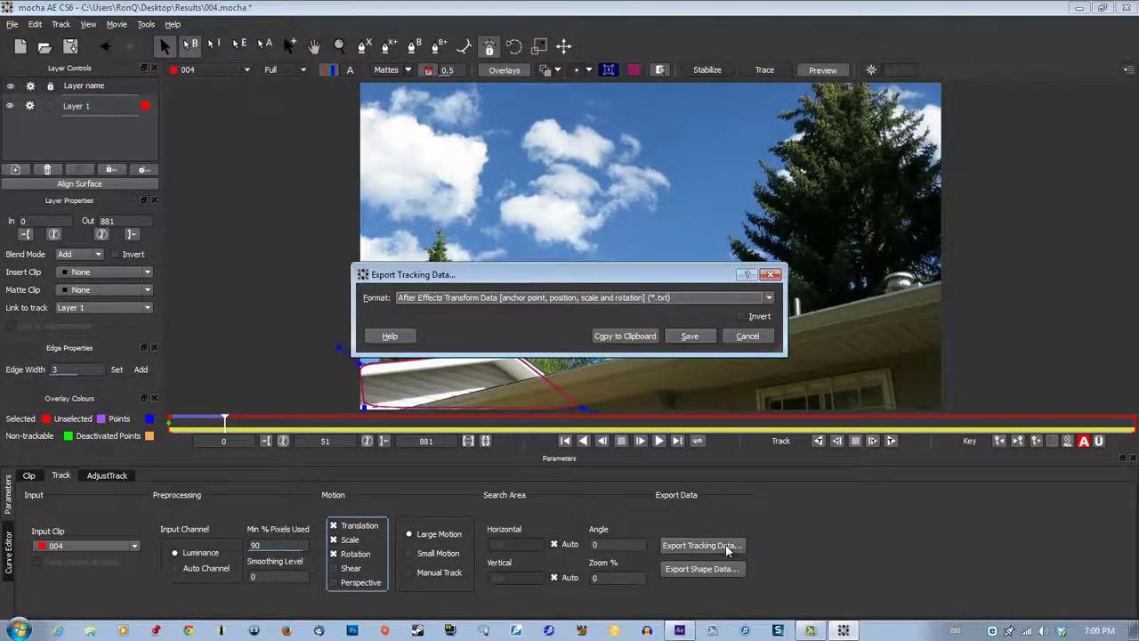
{"action": "left_click", "coordinate": [557, 299]}
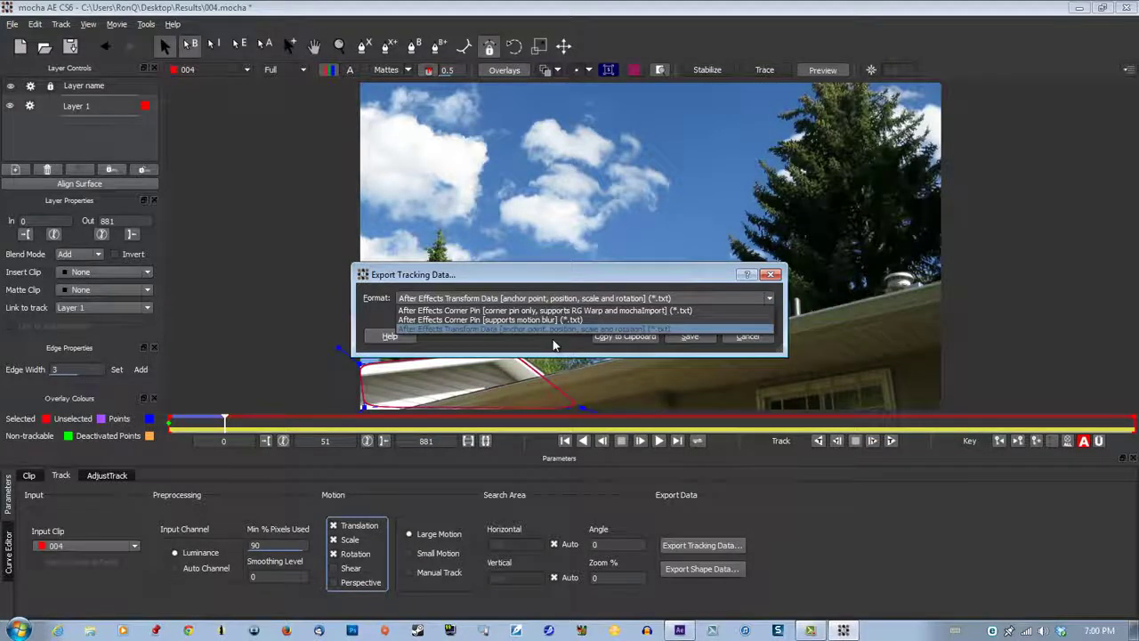
{"action": "left_click", "coordinate": [553, 329]}
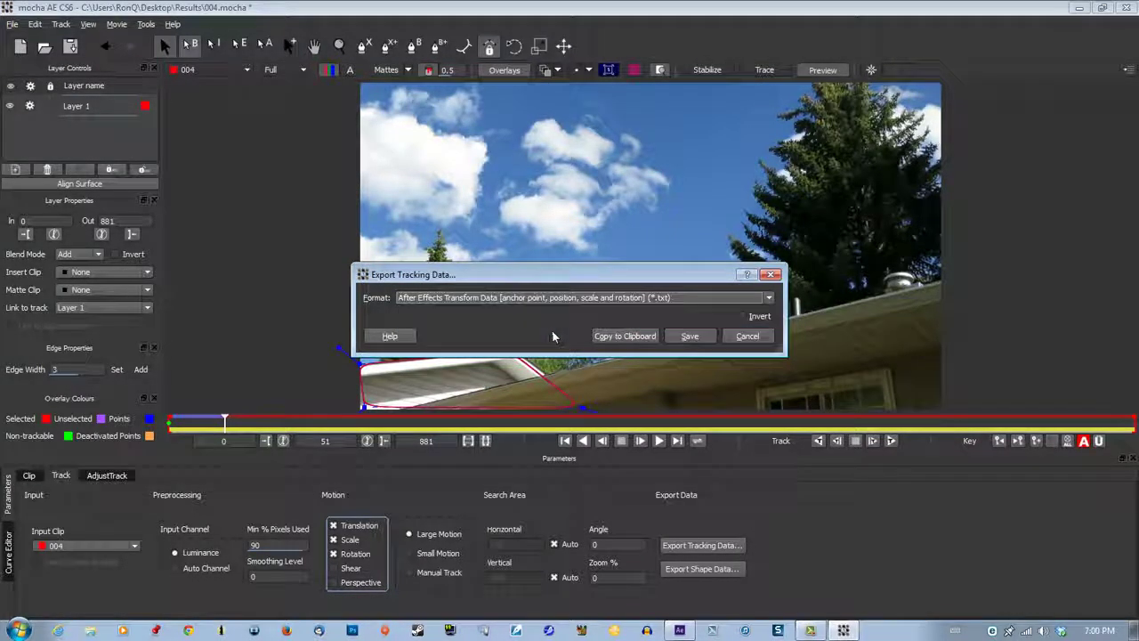
{"action": "left_click", "coordinate": [634, 337]}
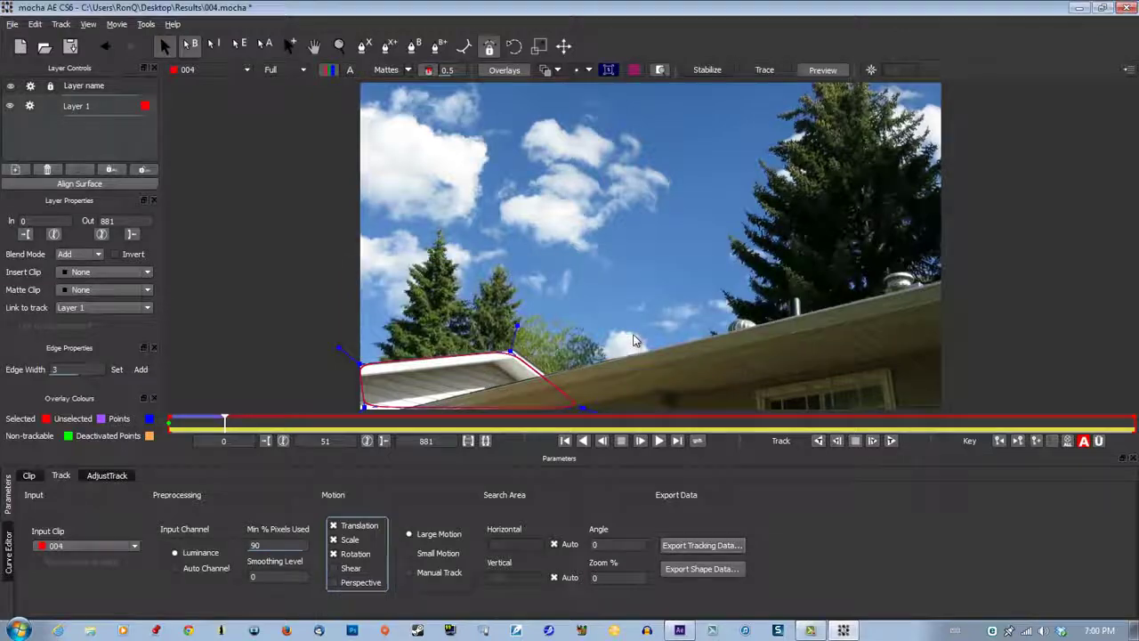
Step: Add a Null Object layer and paste the mocha tracking keyframes onto it
{"action": "left_click", "coordinate": [680, 631]}
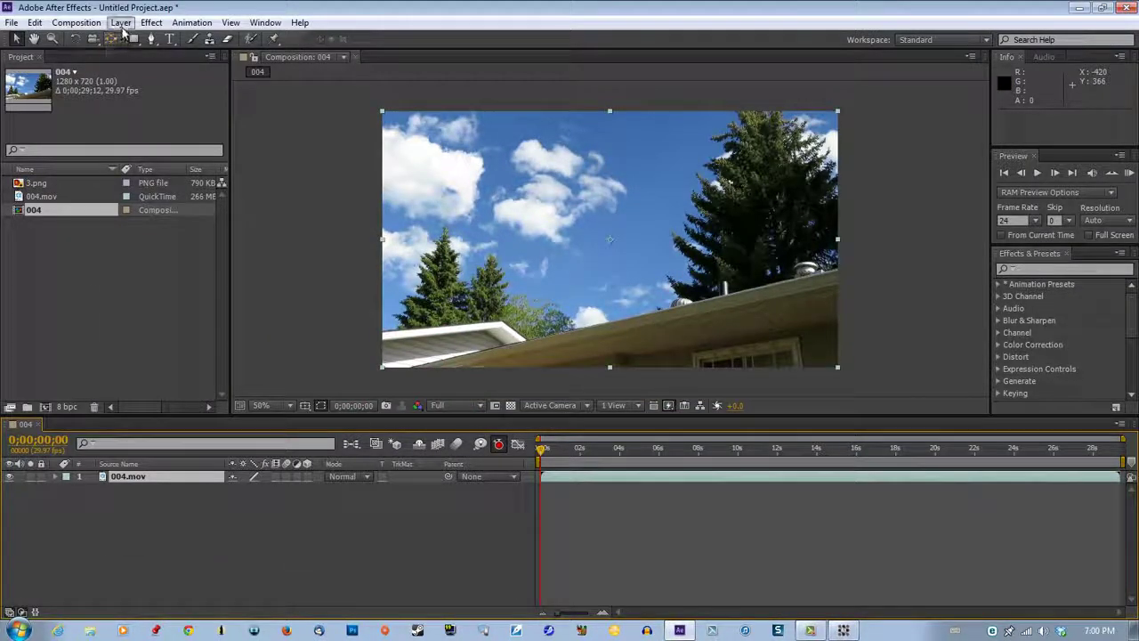
{"action": "left_click", "coordinate": [122, 23]}
{"action": "mouse_move", "coordinate": [133, 39]}
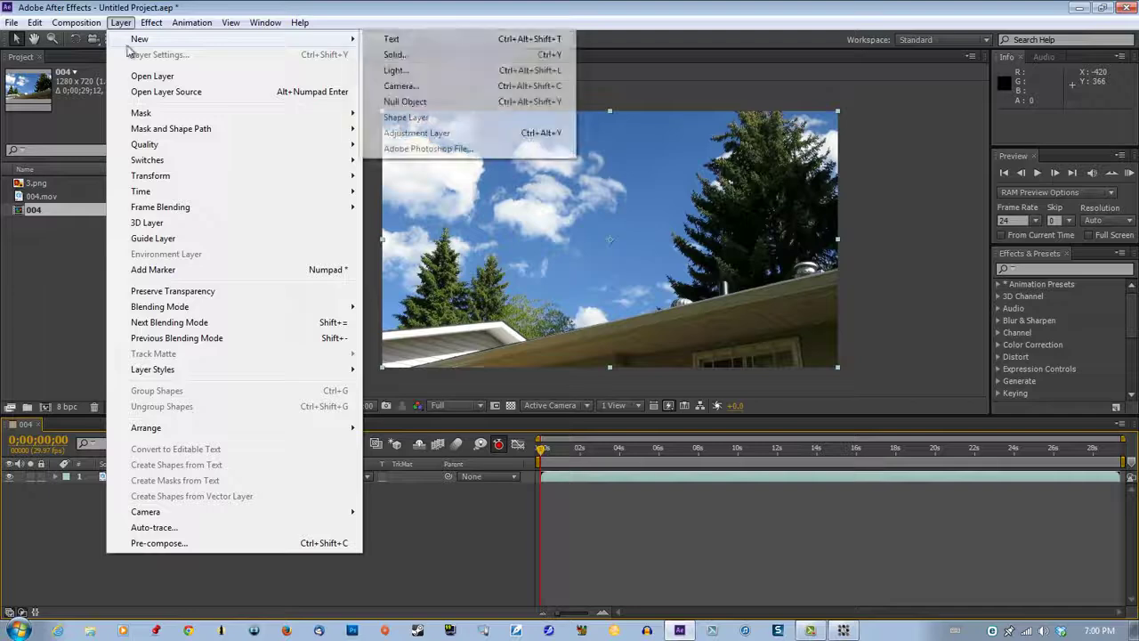
{"action": "left_click", "coordinate": [418, 103]}
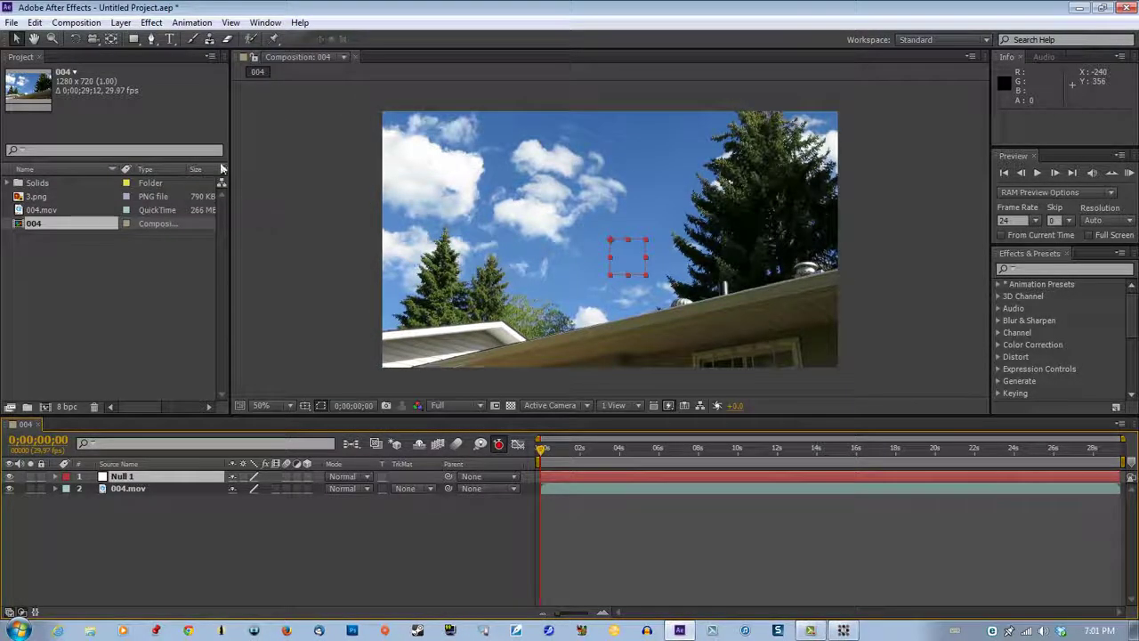
{"action": "left_click", "coordinate": [34, 23]}
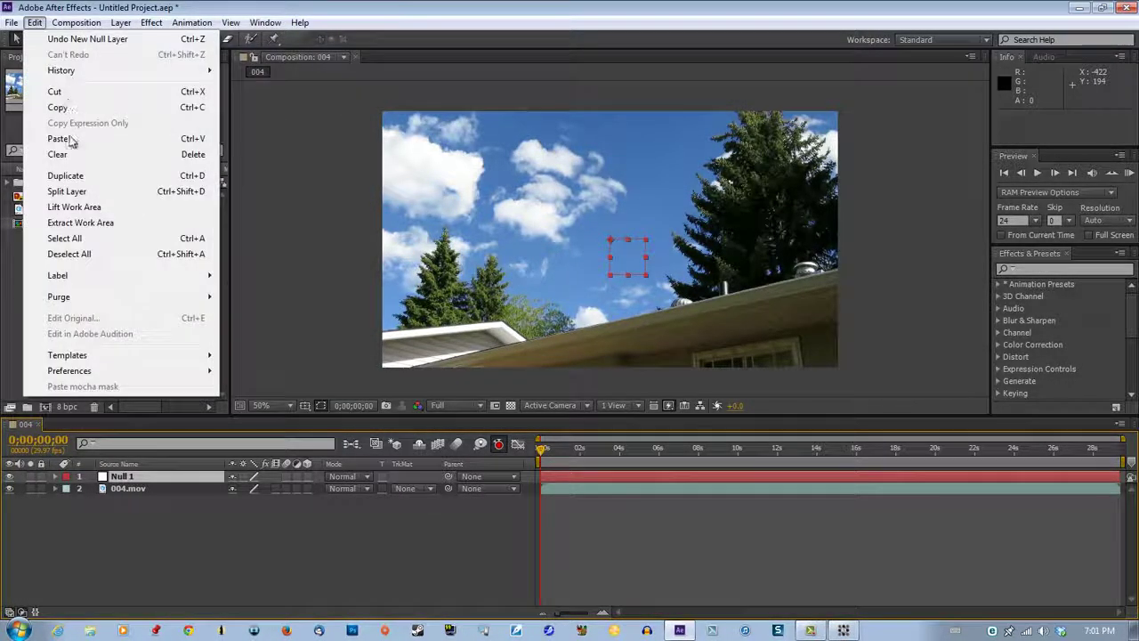
{"action": "left_click", "coordinate": [59, 139]}
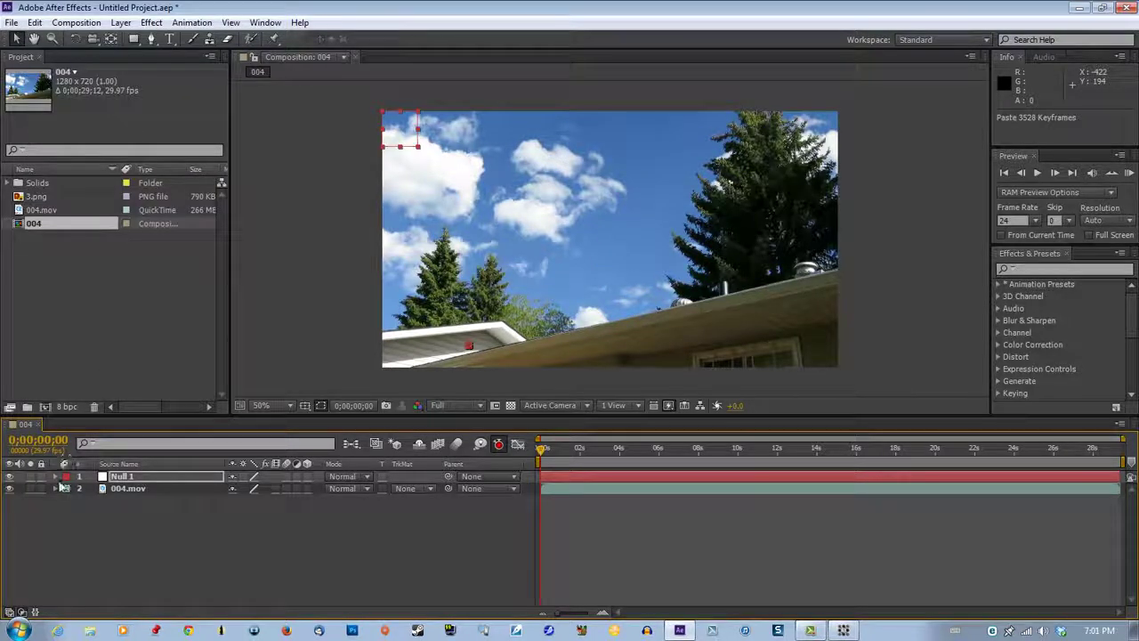
Step: Deselect the null and expand Null 1's Transform properties
{"action": "key", "text": "F2"}
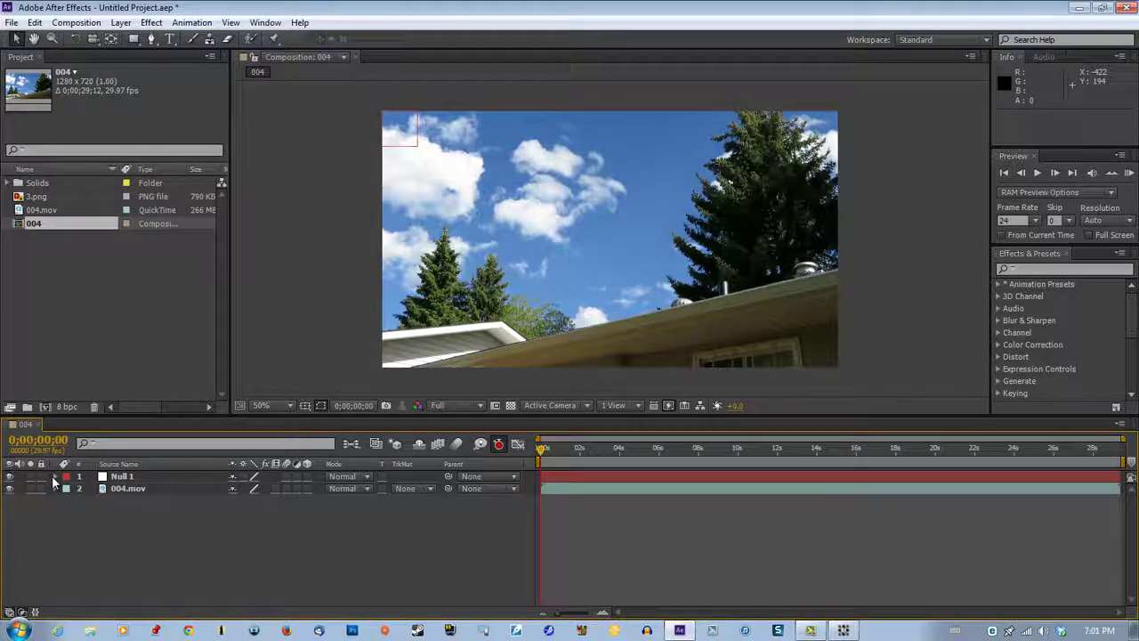
{"action": "left_click", "coordinate": [53, 478]}
{"action": "left_click", "coordinate": [67, 489]}
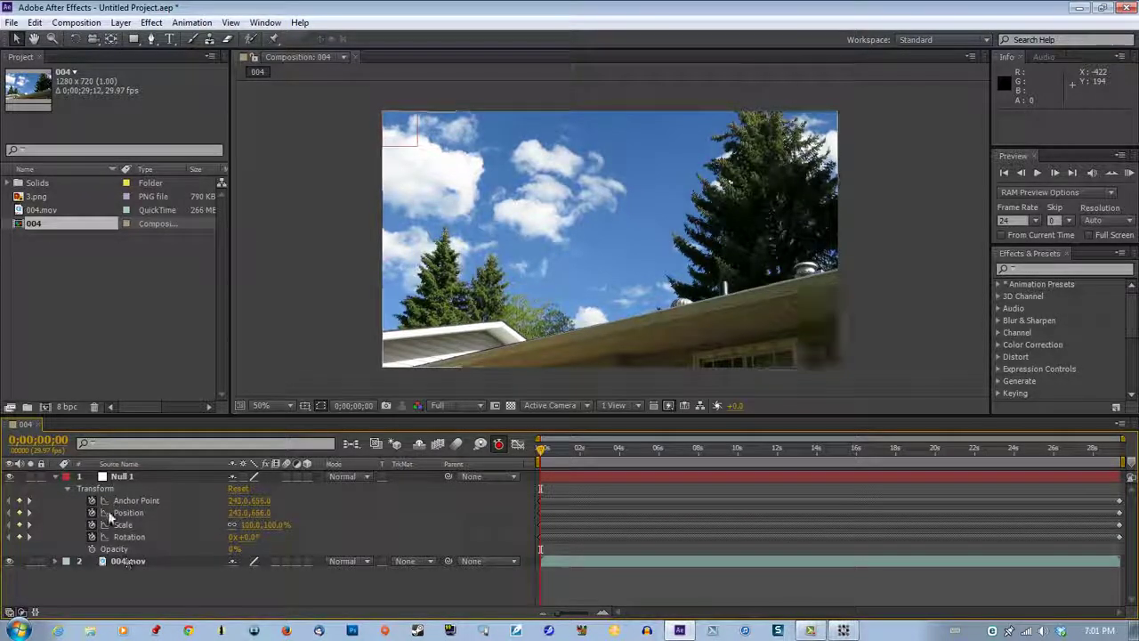
Step: Drag 3.png into the comp and scale it to about 28% at 708, 114 above the roof
{"action": "left_click", "coordinate": [40, 197]}
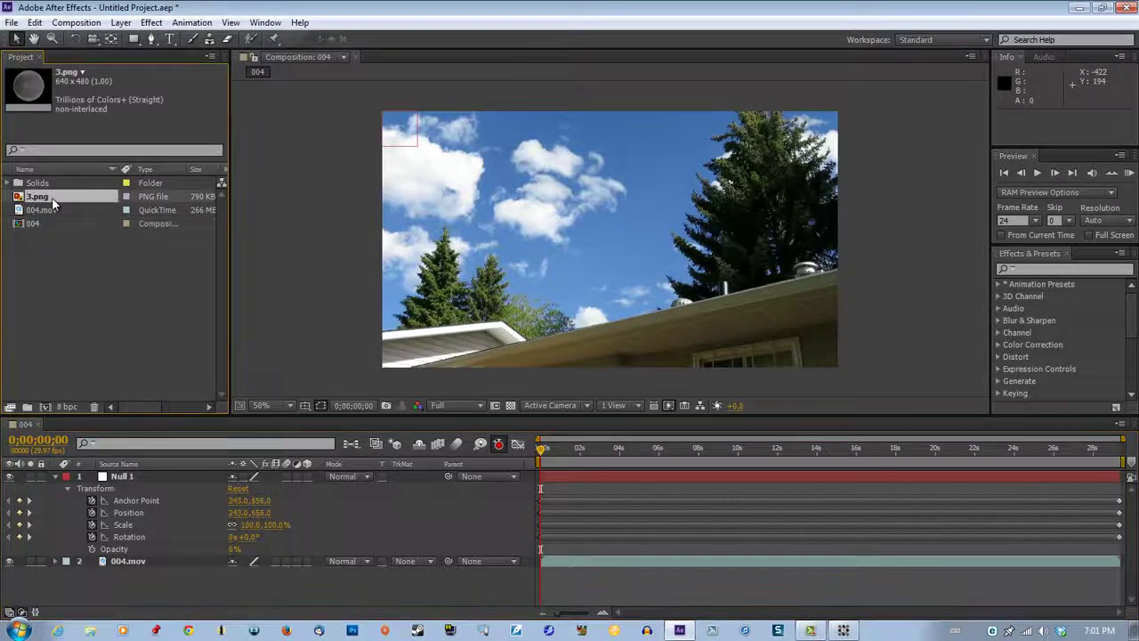
{"action": "left_click_drag", "start_coordinate": [51, 202], "coordinate": [562, 229]}
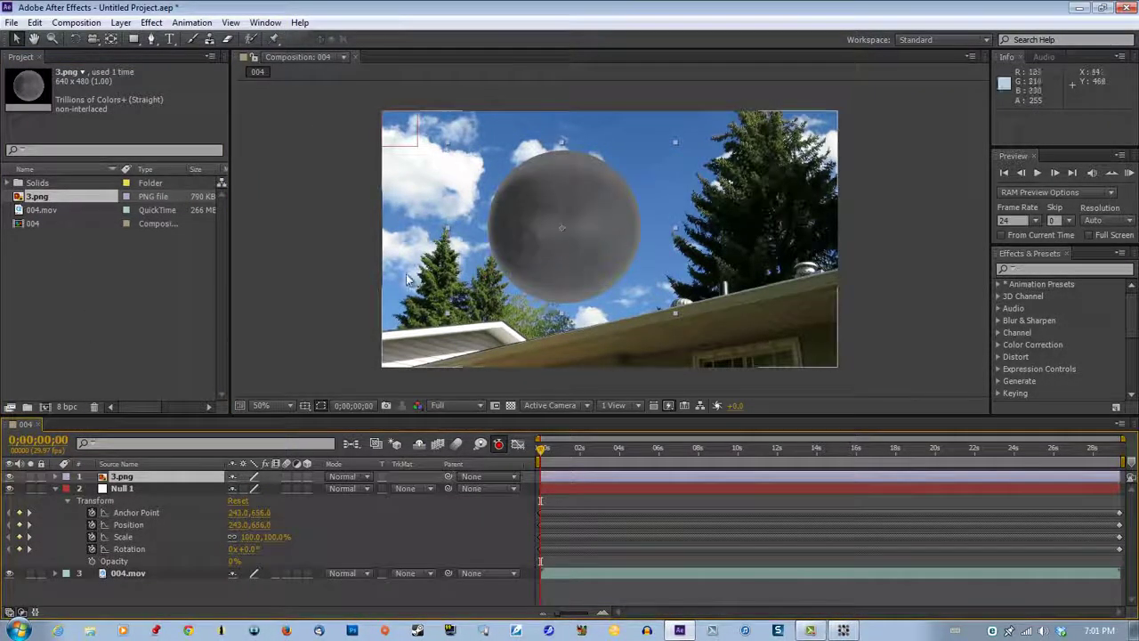
{"action": "left_click", "coordinate": [452, 320]}
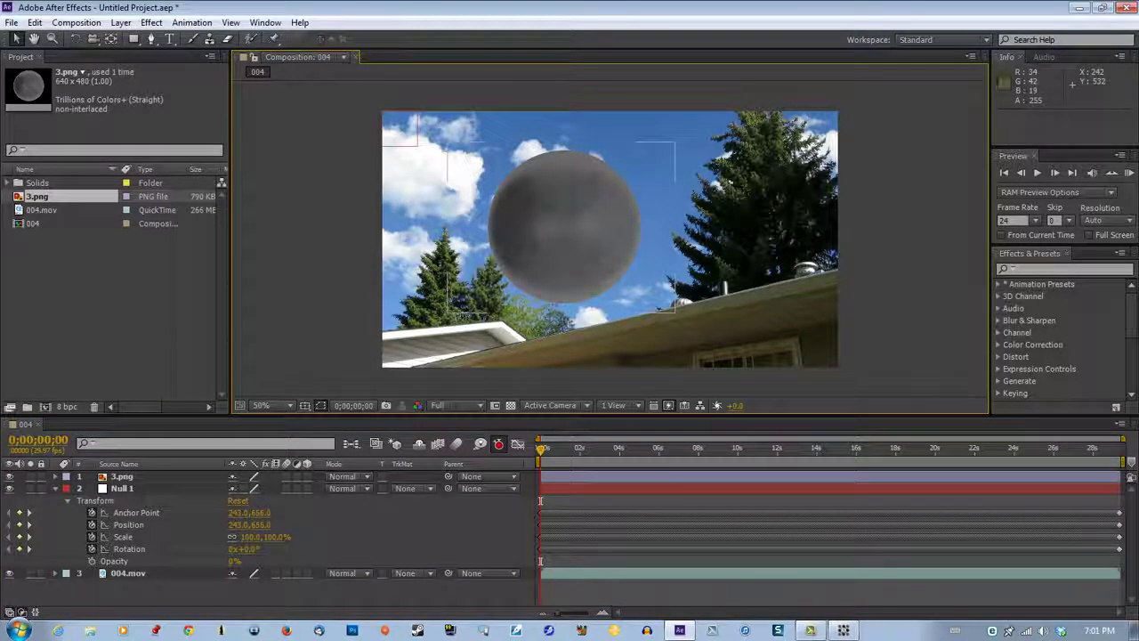
{"action": "left_click", "coordinate": [452, 317]}
{"action": "left_click_drag", "start_coordinate": [452, 312], "coordinate": [611, 171]}
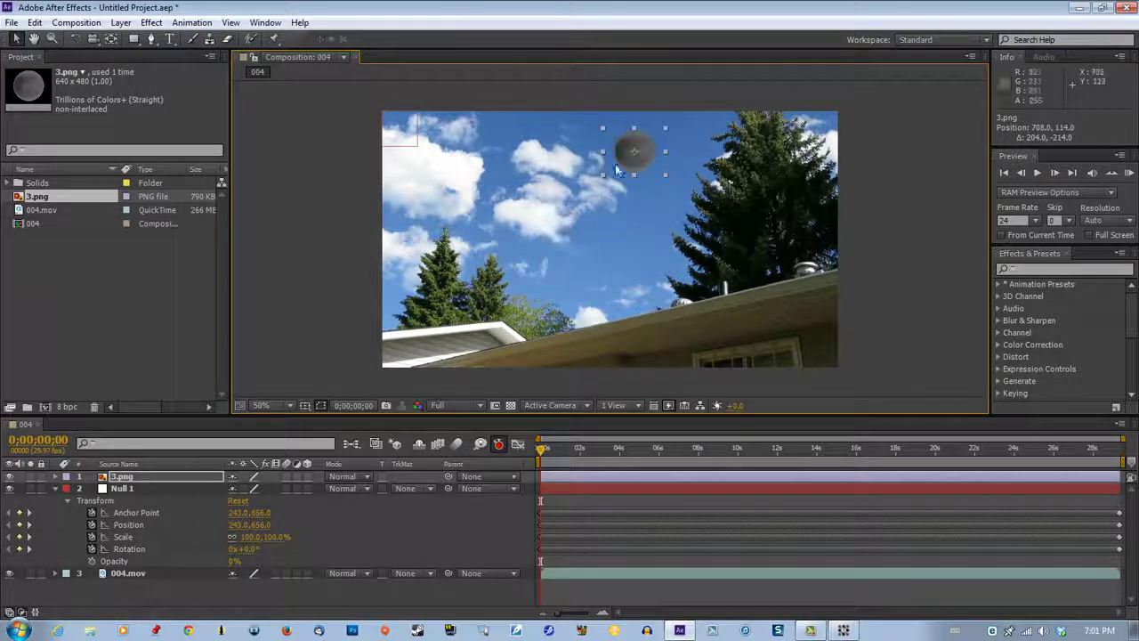
{"action": "left_click", "coordinate": [92, 514]}
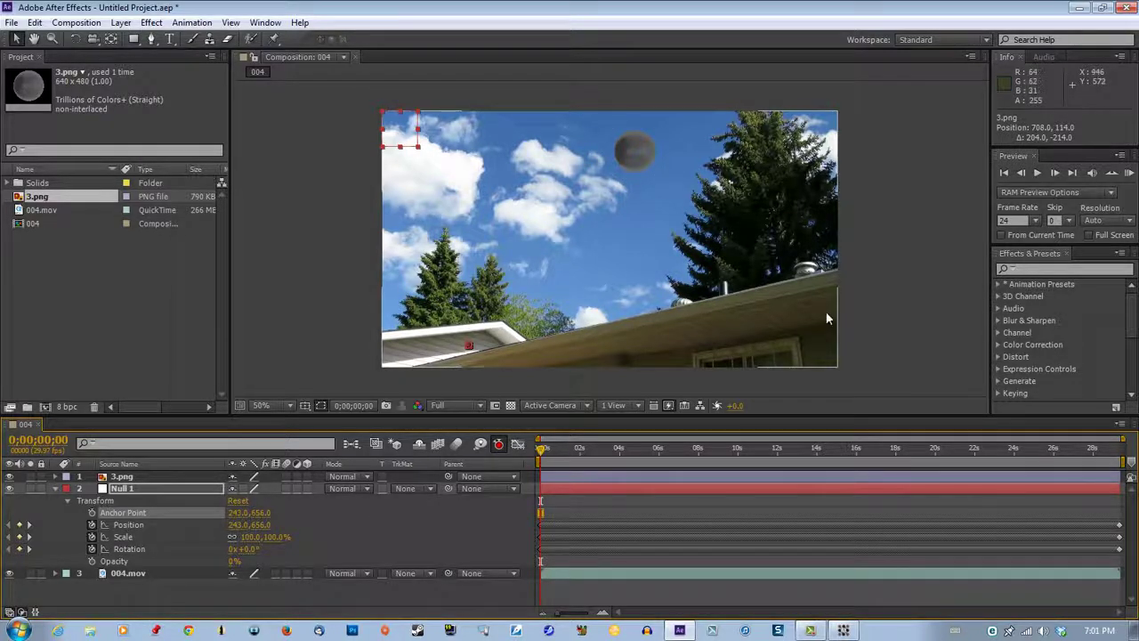
{"action": "left_click", "coordinate": [1035, 175]}
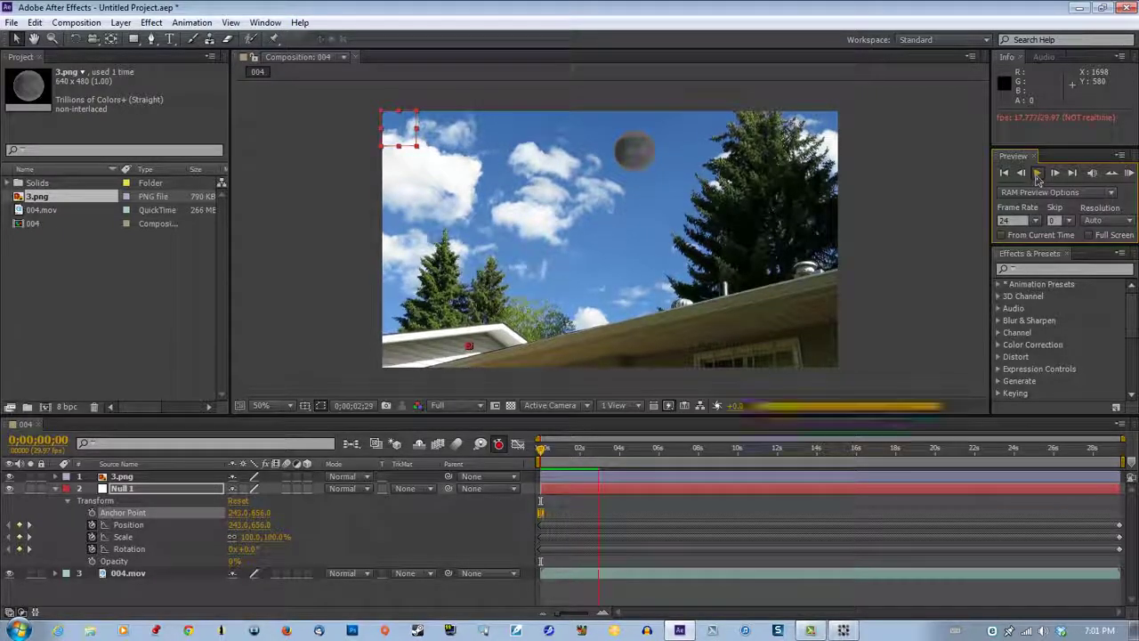
Step: Stop the preview, set the 3.png layer's parent to 2. Null 1, and return to the first frame
{"action": "left_click", "coordinate": [1036, 175]}
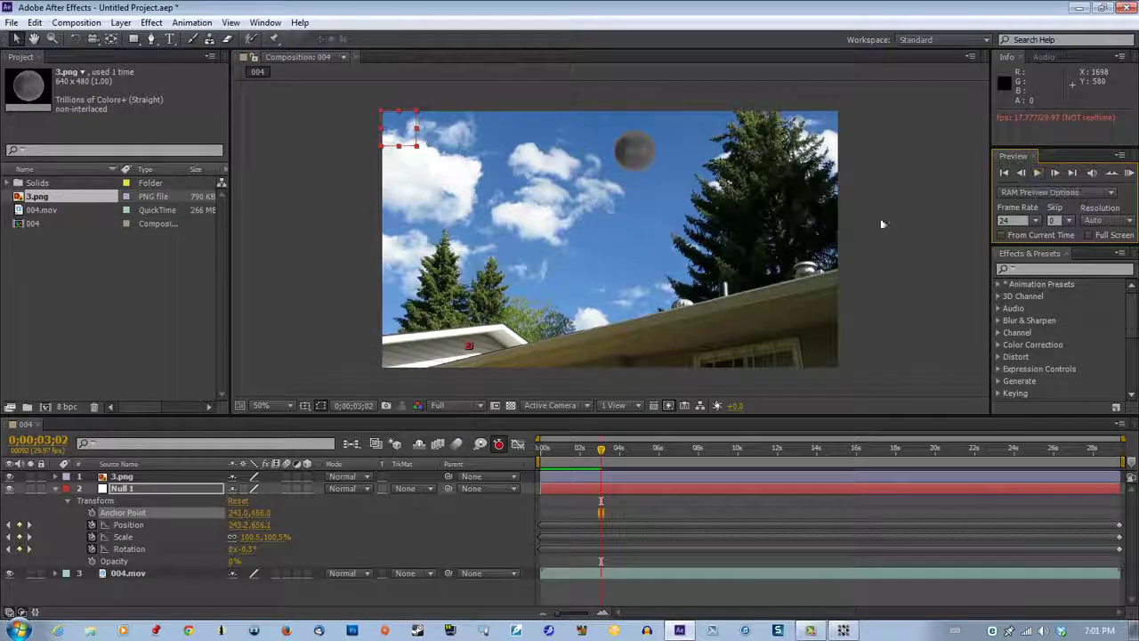
{"action": "left_click", "coordinate": [476, 479]}
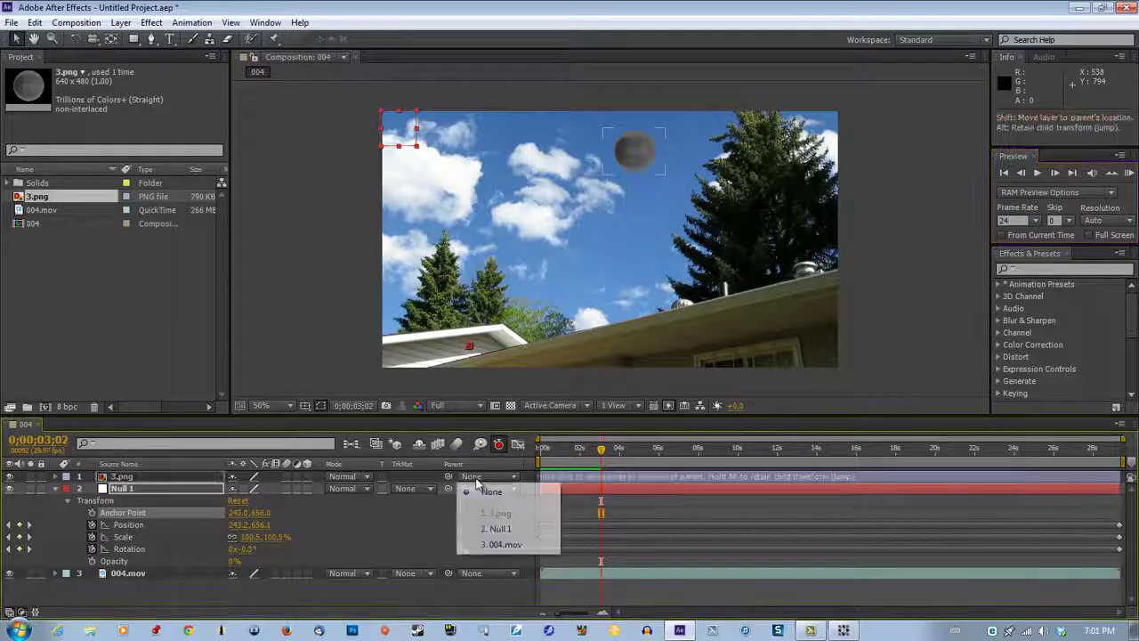
{"action": "left_click", "coordinate": [496, 529]}
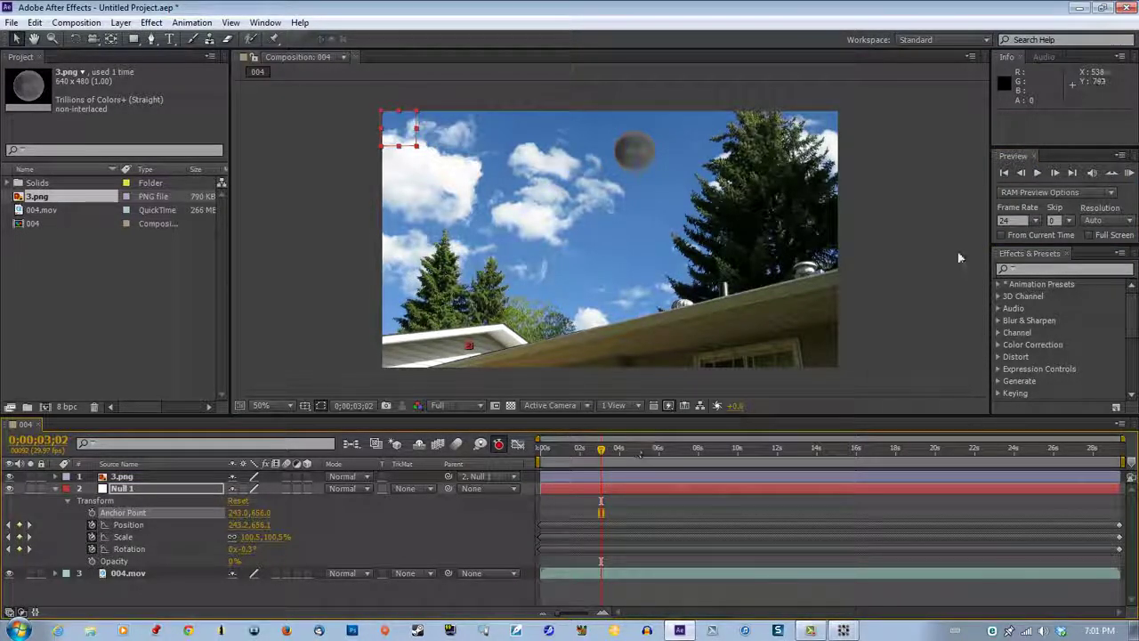
{"action": "left_click", "coordinate": [1009, 175]}
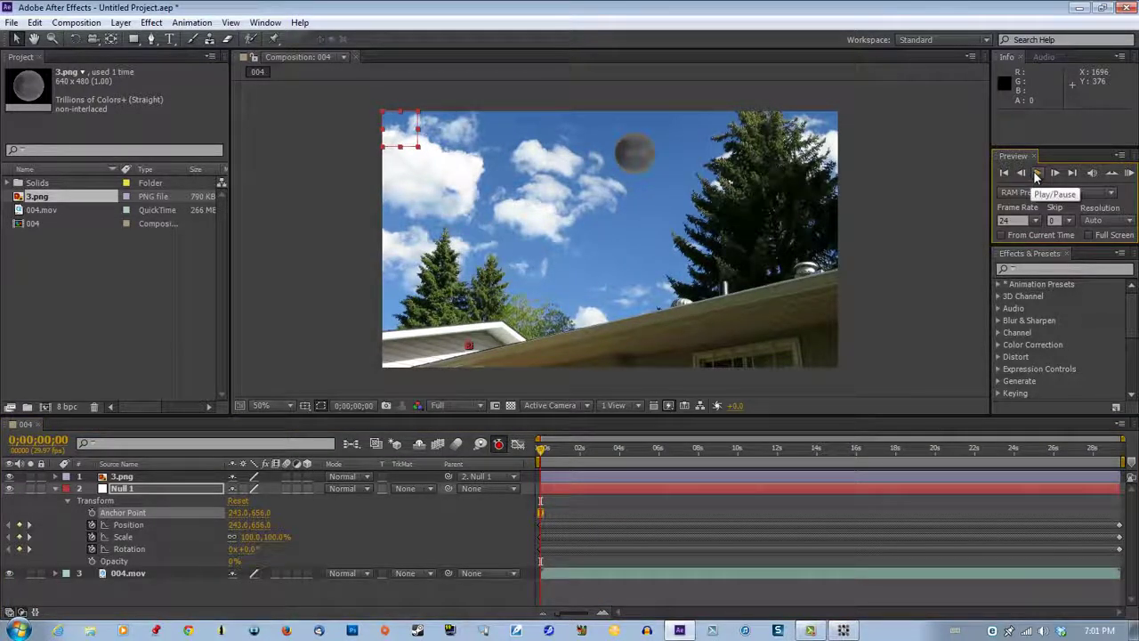
Step: Preview the comp, scale the 3.png orb down toward 20%, and re-enable viewer refresh with Caps Lock
{"action": "left_click", "coordinate": [1037, 174]}
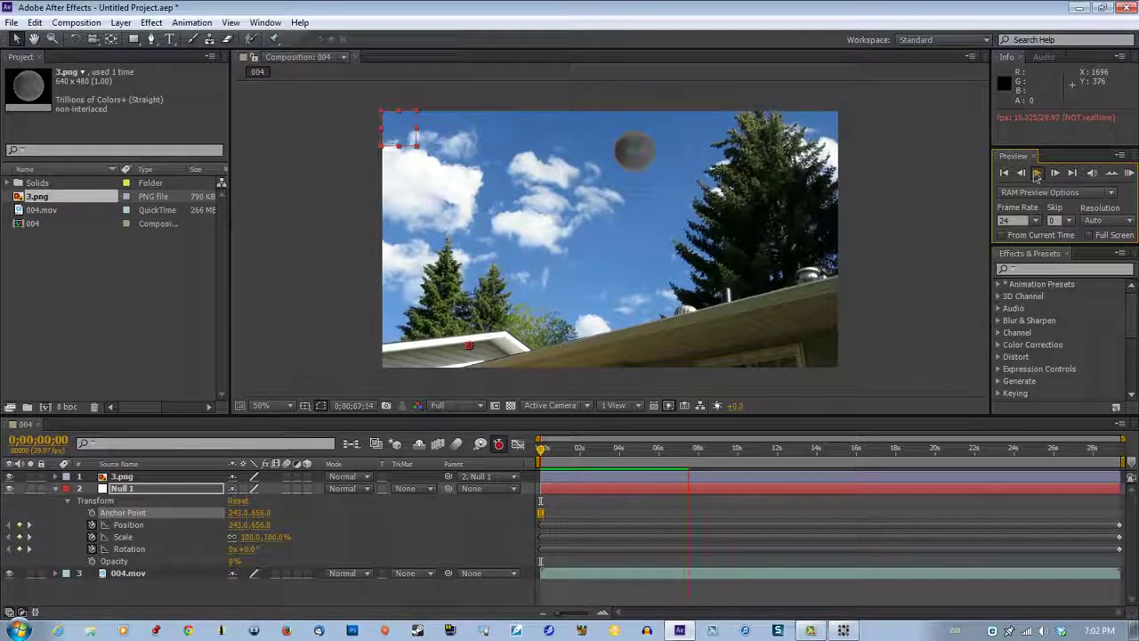
{"action": "left_click", "coordinate": [642, 152]}
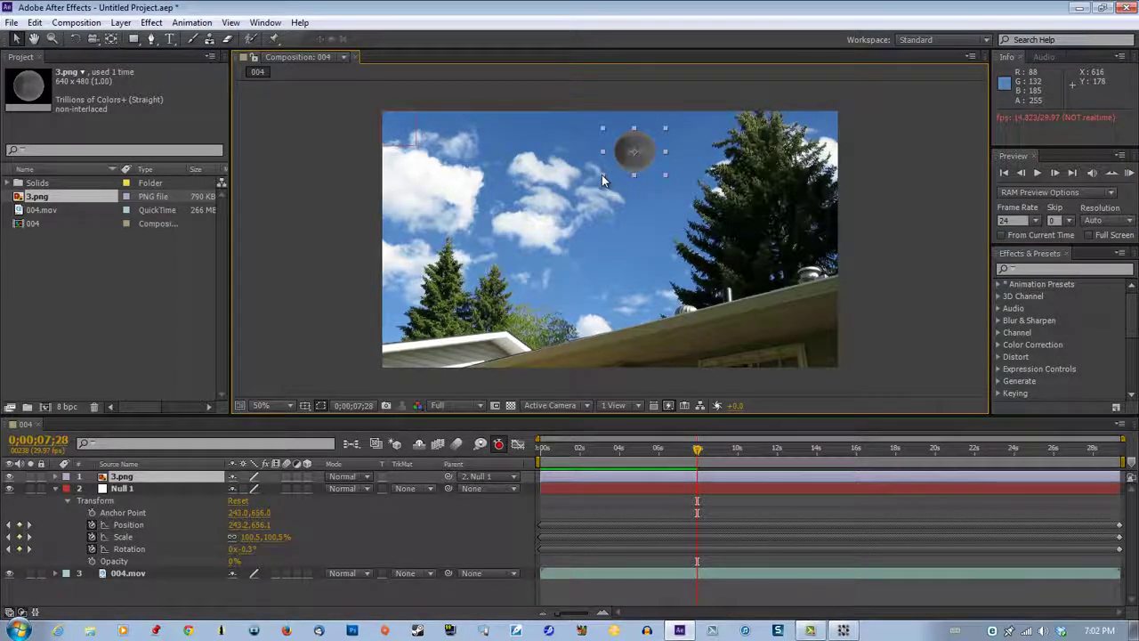
{"action": "left_click_drag", "start_coordinate": [602, 174], "coordinate": [390, 250]}
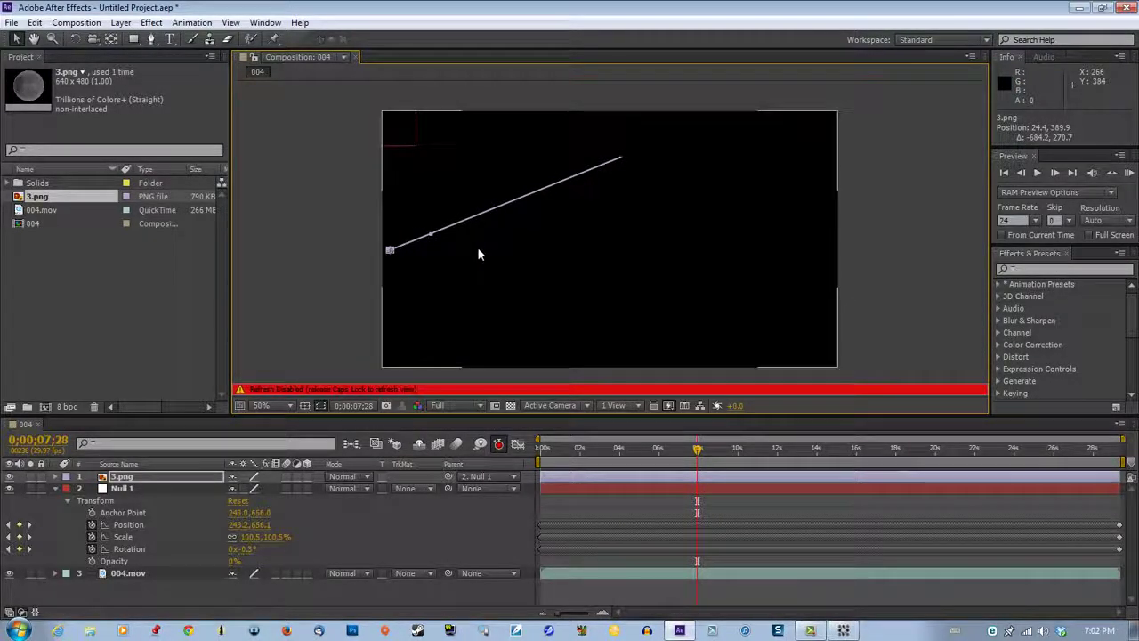
{"action": "key", "text": "Caps_Lock"}
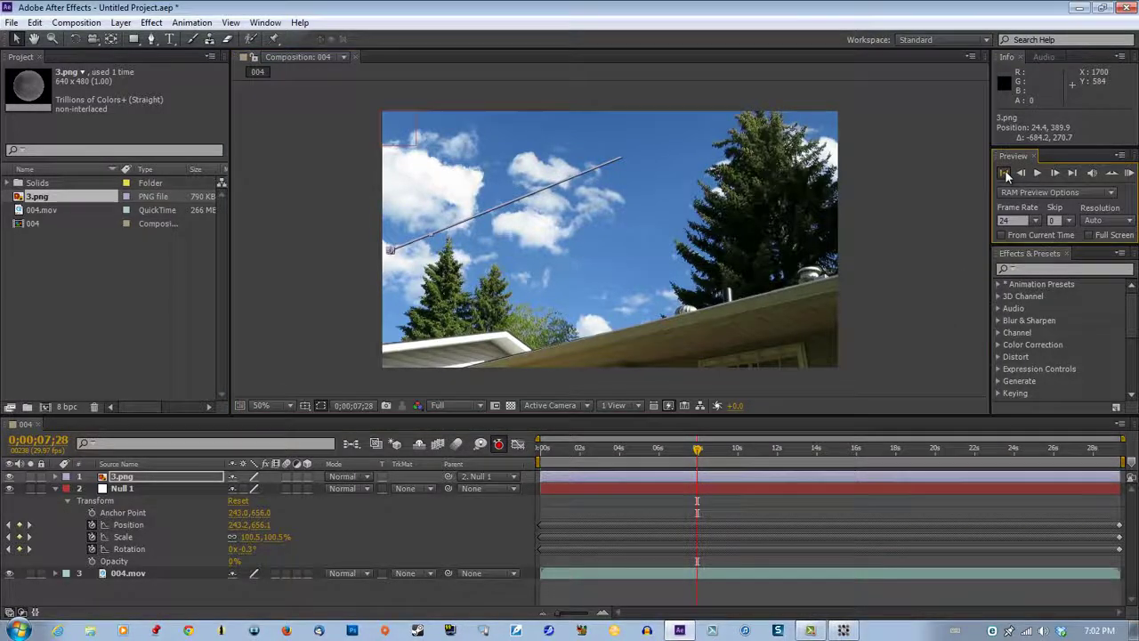
{"action": "left_click", "coordinate": [1005, 172]}
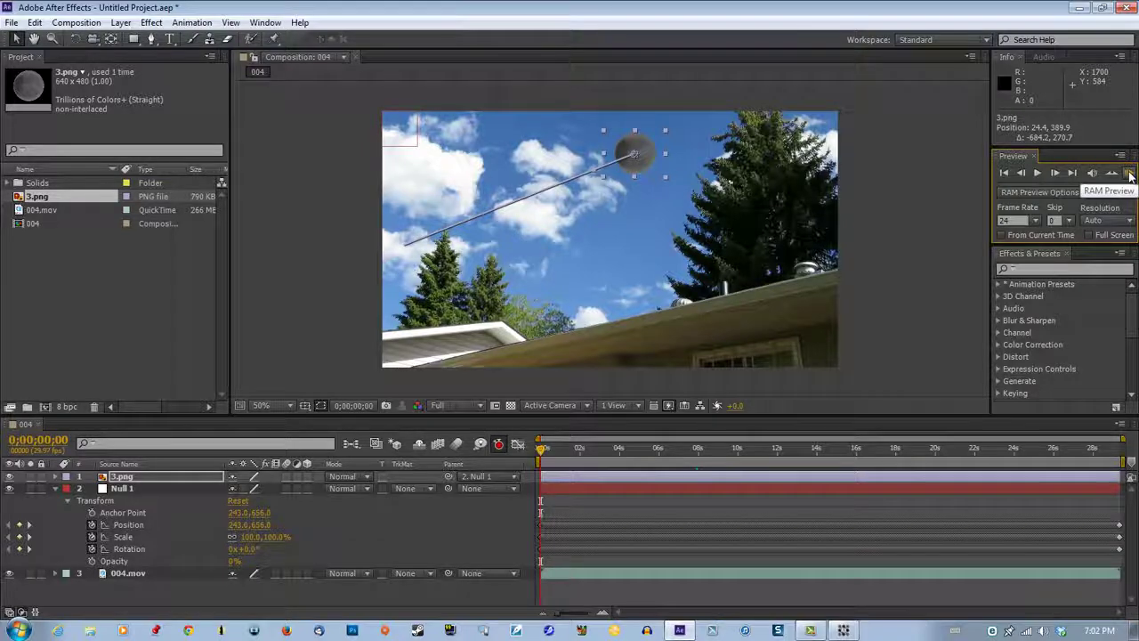
{"action": "left_click", "coordinate": [1130, 174]}
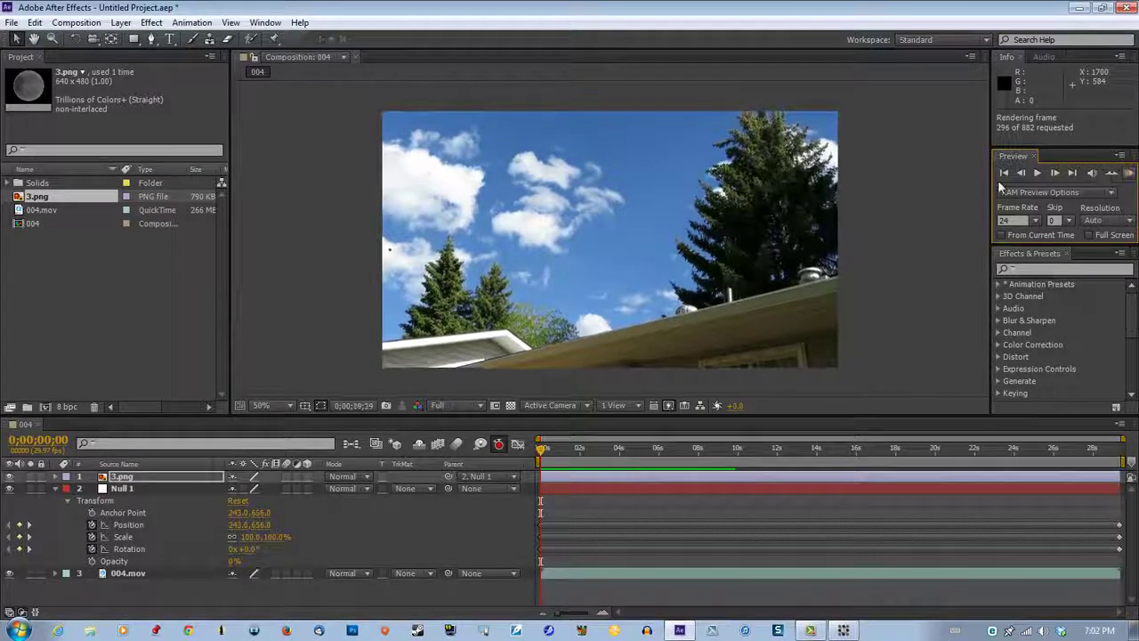
{"action": "left_click", "coordinate": [1003, 172]}
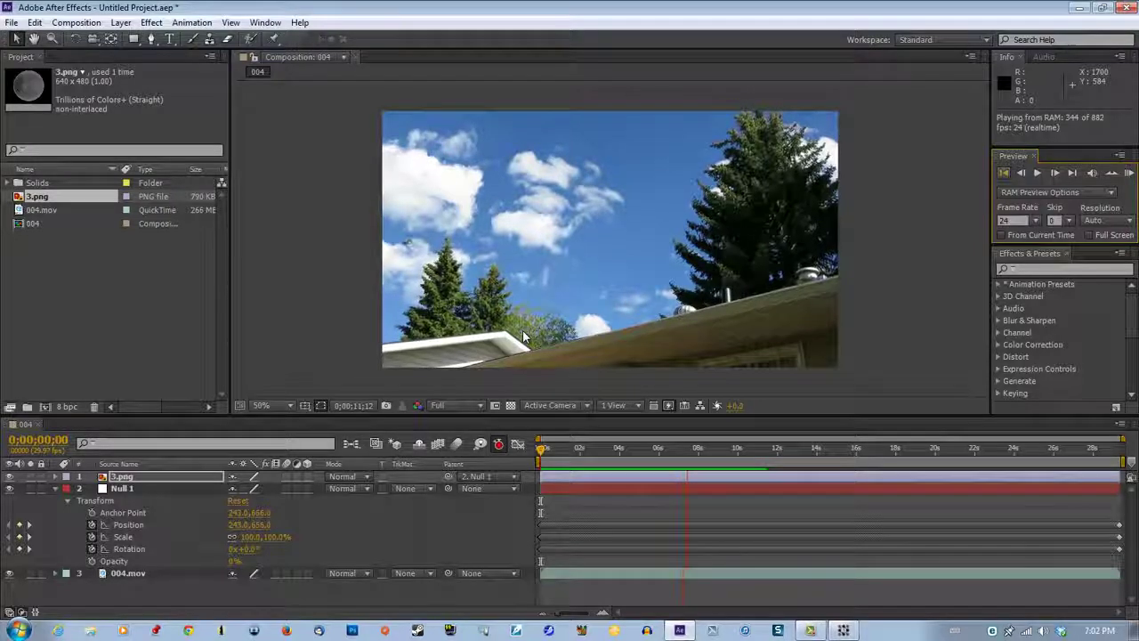
{"action": "left_click", "coordinate": [1008, 173]}
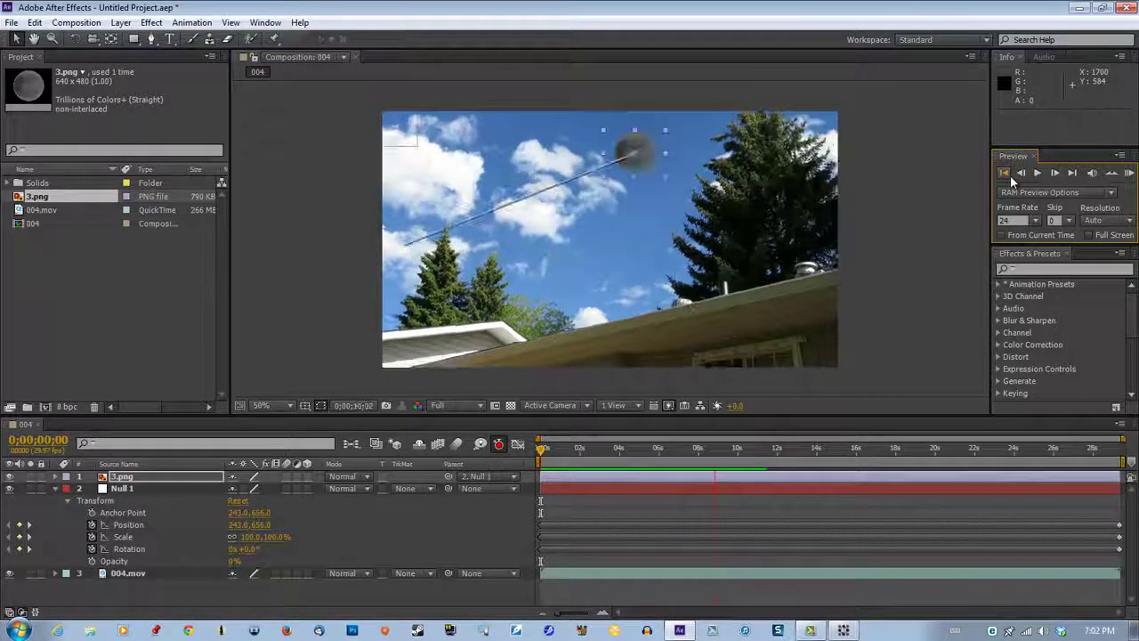
{"action": "left_click", "coordinate": [1127, 173]}
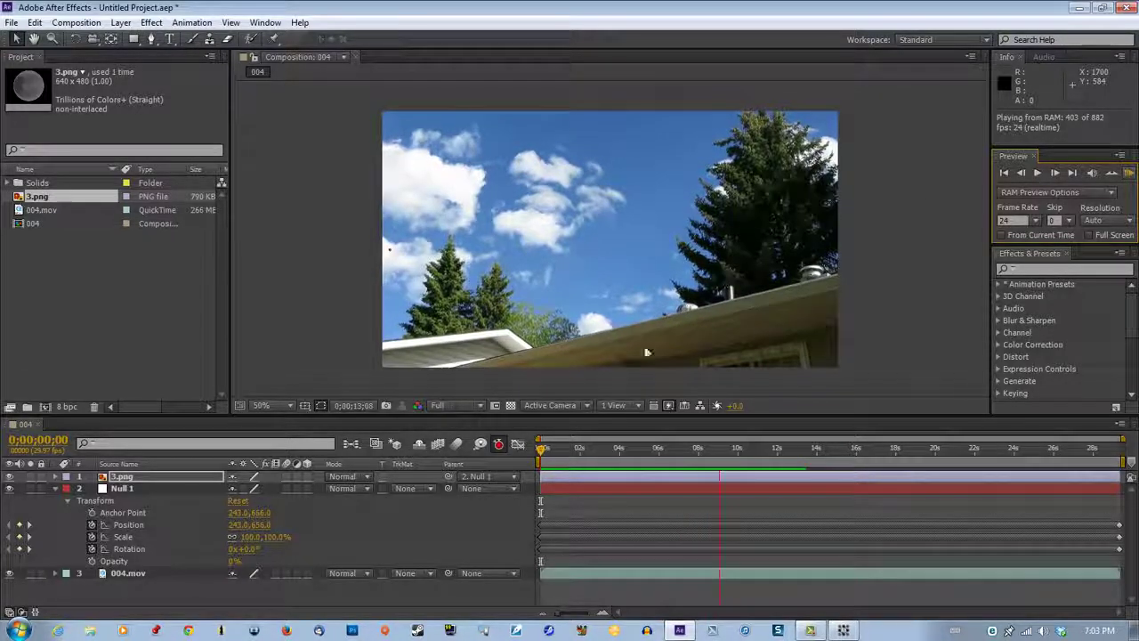
{"action": "left_click", "coordinate": [1036, 174]}
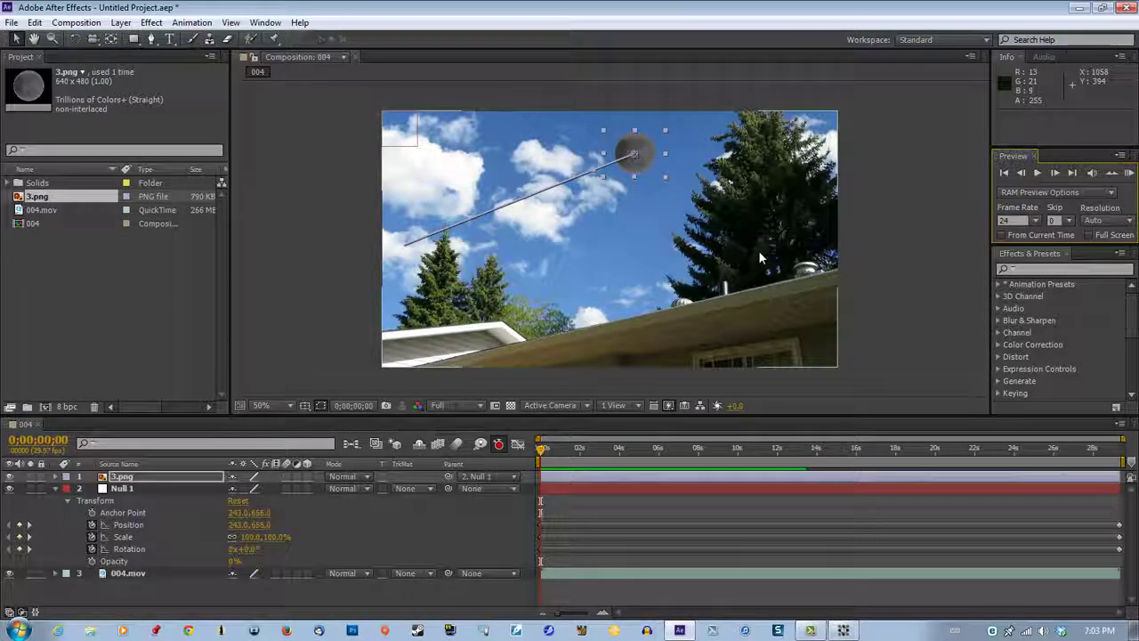
{"action": "double_click", "coordinate": [154, 256]}
{"action": "left_click_drag", "start_coordinate": [154, 260], "coordinate": [60, 256]}
{"action": "left_click", "coordinate": [60, 249]}
{"action": "double_click", "coordinate": [165, 176]}
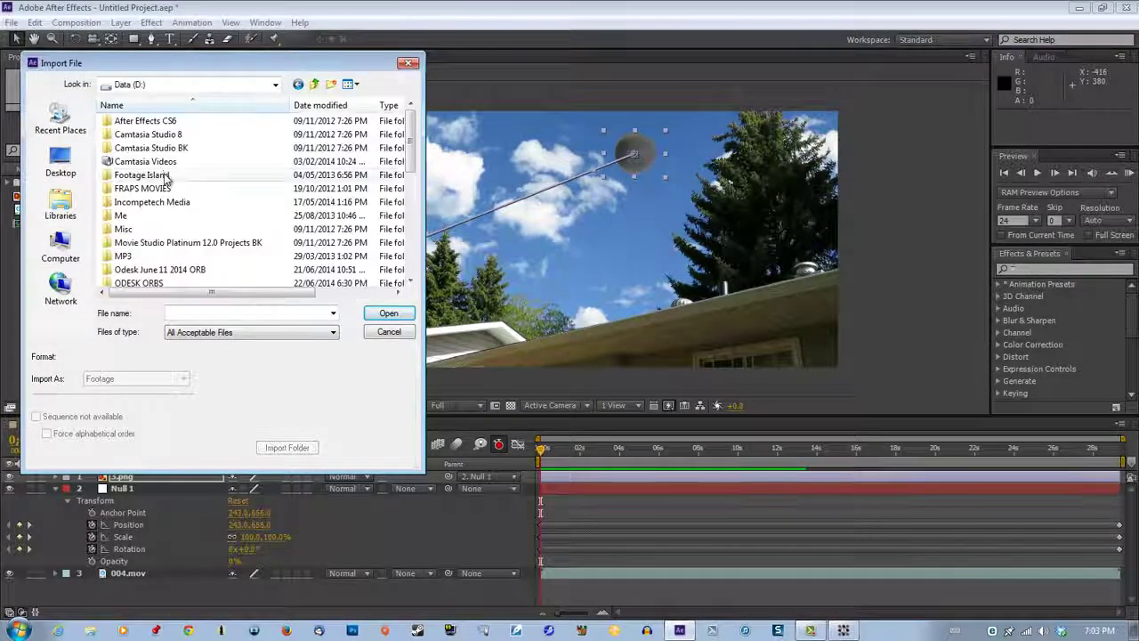
{"action": "double_click", "coordinate": [155, 271]}
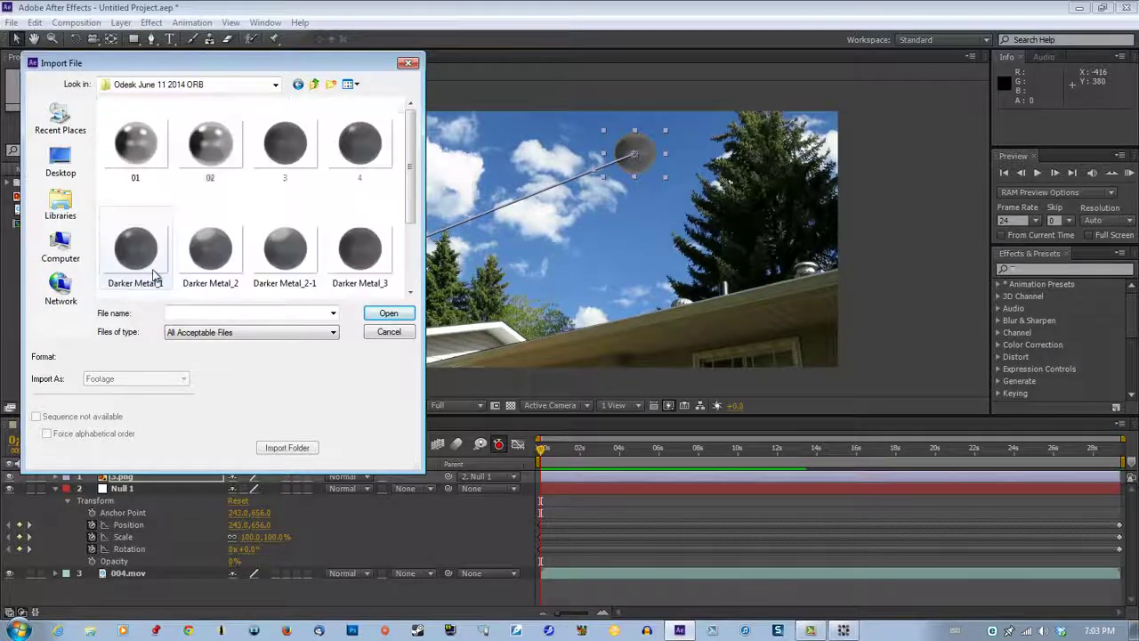
{"action": "left_click", "coordinate": [296, 167]}
{"action": "left_click", "coordinate": [380, 313]}
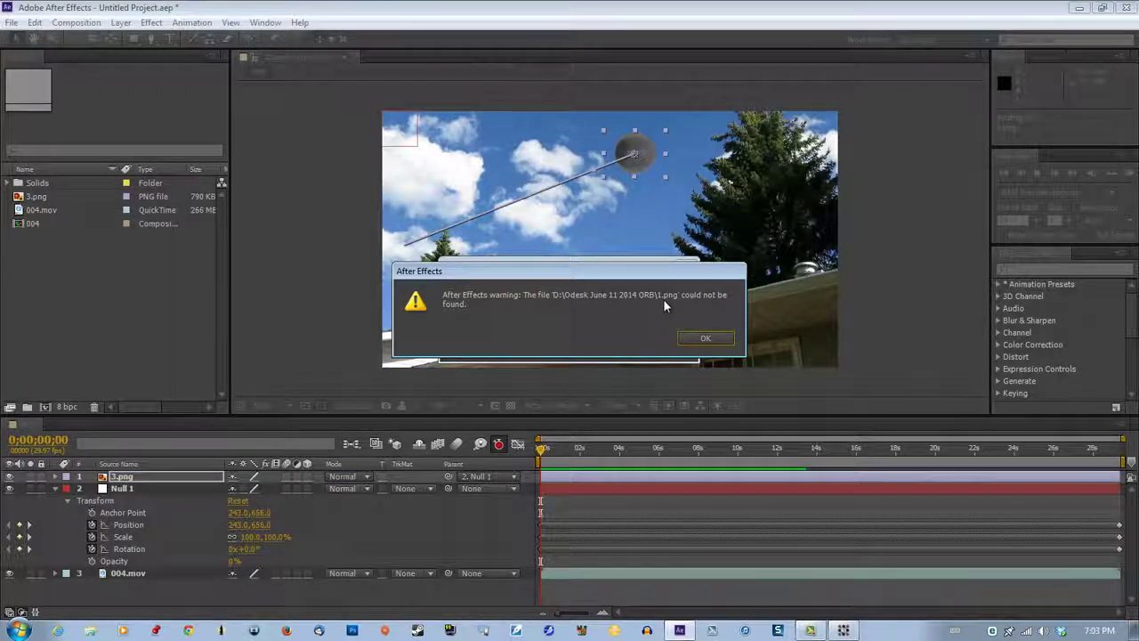
{"action": "left_click", "coordinate": [716, 340]}
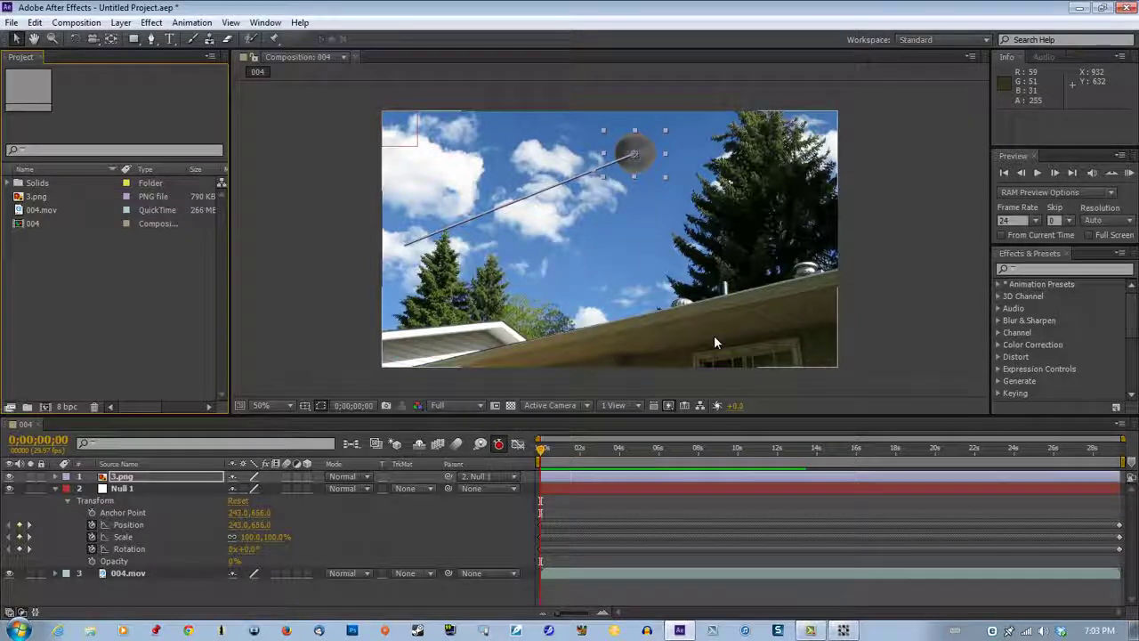